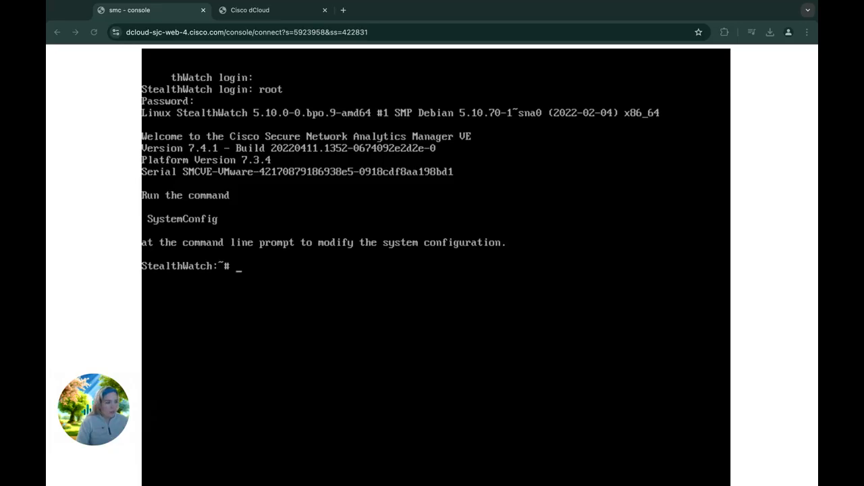
Step: Run SystemConfig on the Manager console and get past the login notice and welcome screens
left_click(481, 311)
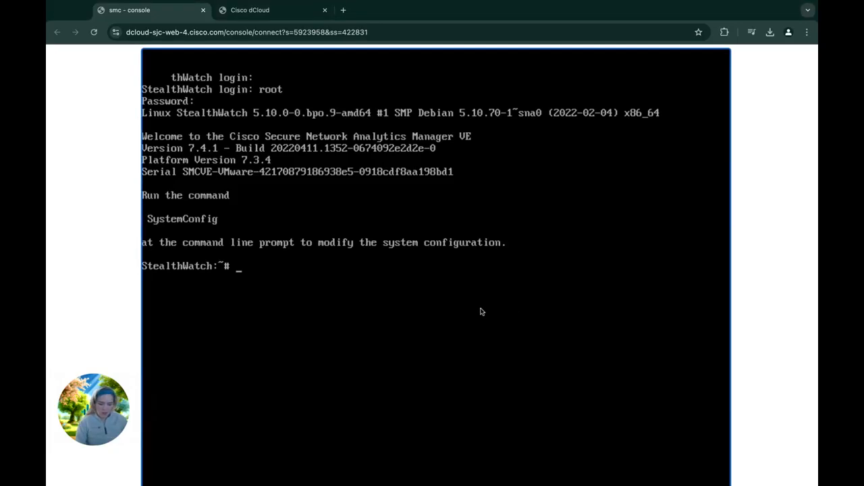
type("system")
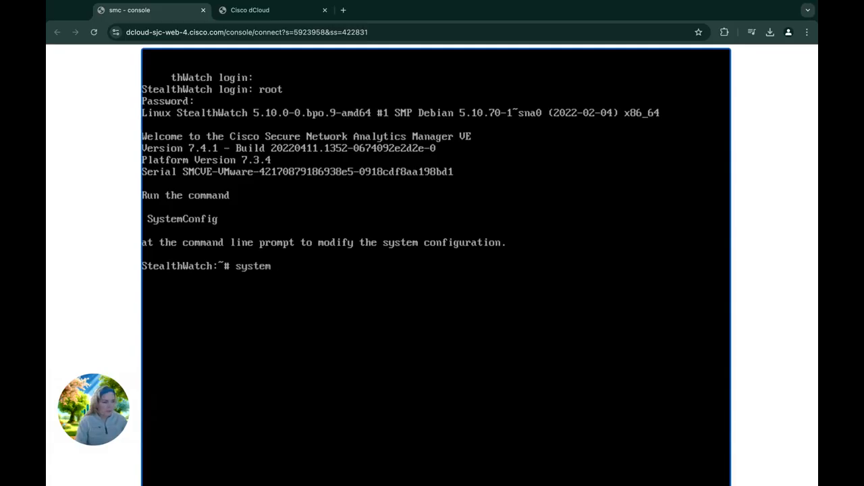
key("BackSpace")
key("BackSpace")
key("BackSpace")
key("BackSpace")
key("BackSpace")
key("BackSpace")
type("SystemConfig")
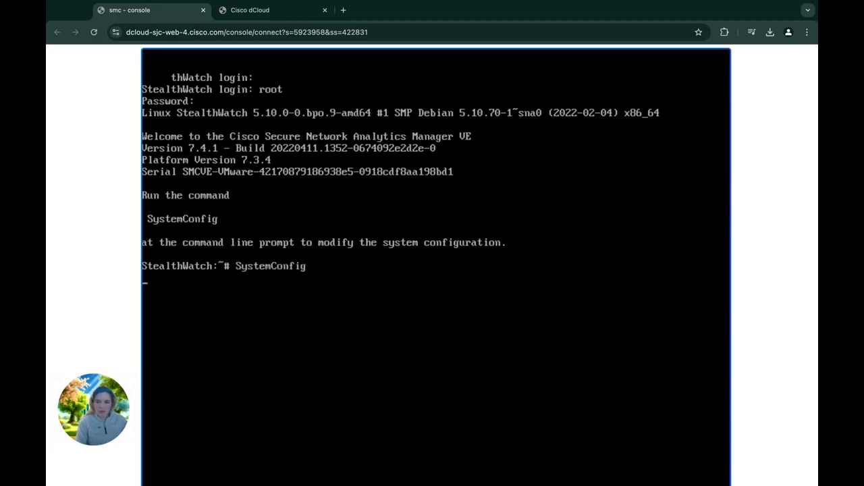
key("Return")
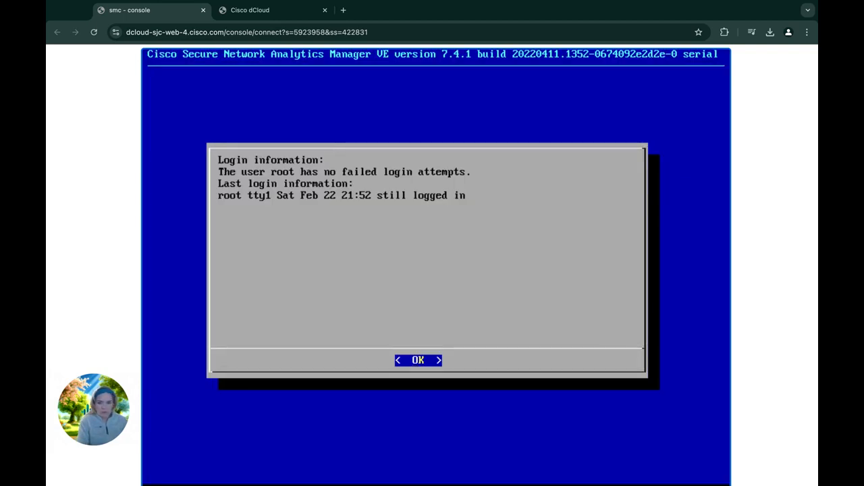
key("Return")
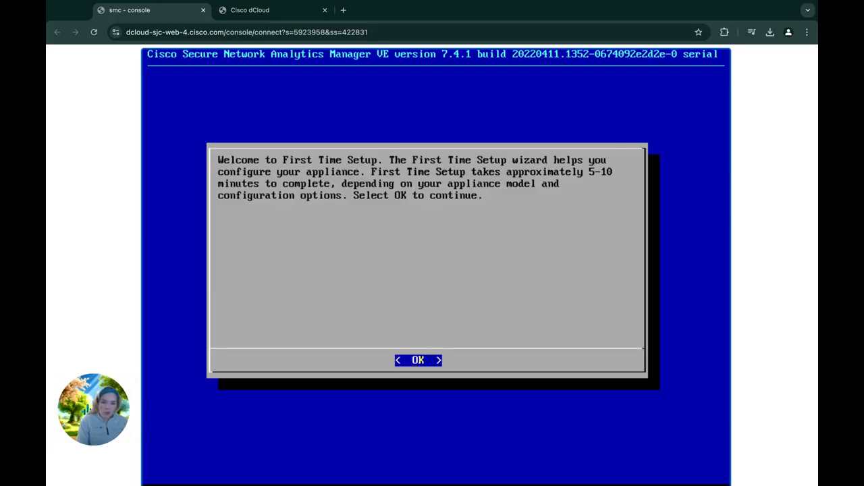
key("Return")
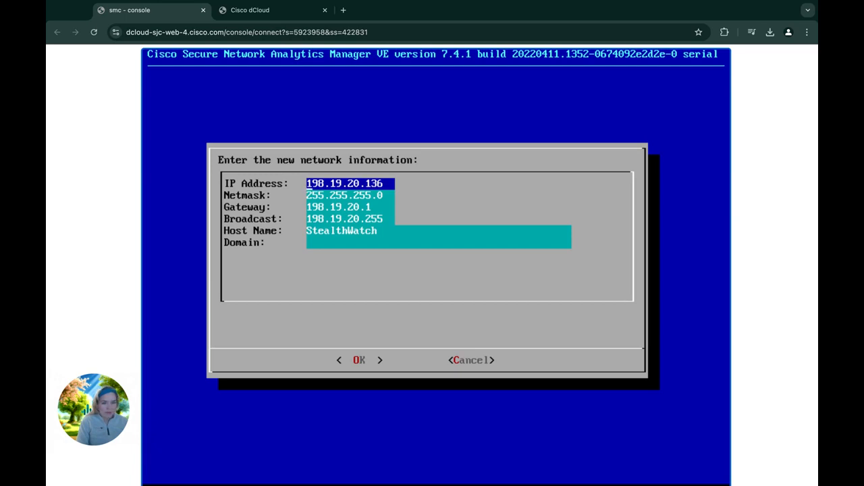
Step: Replace the StealthWatch host name with smc and submit the network form
key("Down")
key("Down")
key("Down")
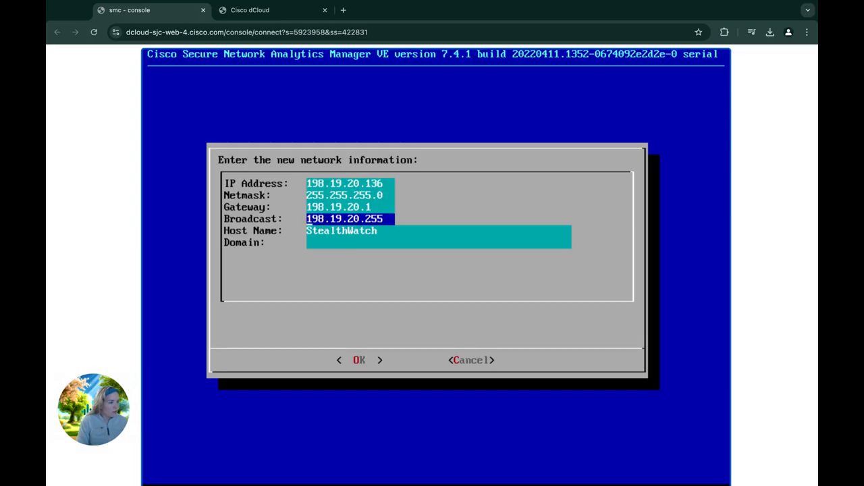
key("Down")
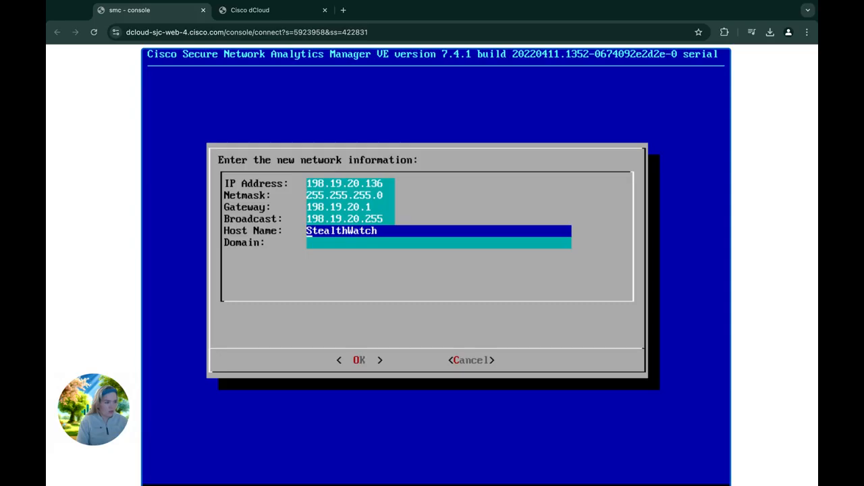
type("smc")
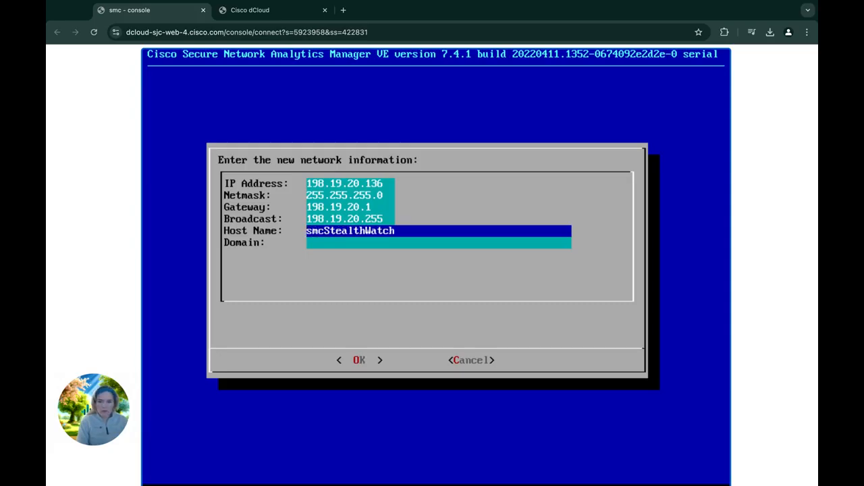
key("BackSpace")
key("BackSpace")
key("BackSpace")
key("BackSpace")
key("BackSpace")
key("BackSpace")
key("BackSpace")
key("BackSpace")
key("BackSpace")
key("BackSpace")
key("BackSpace")
key("BackSpace")
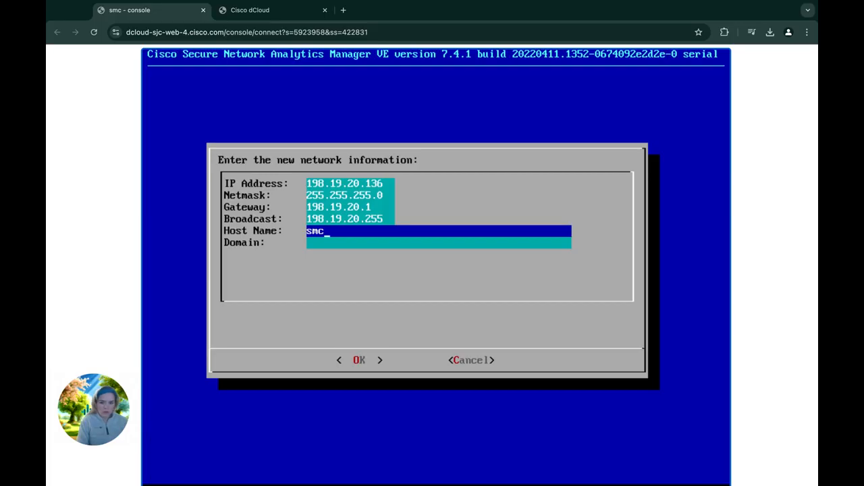
key("Return")
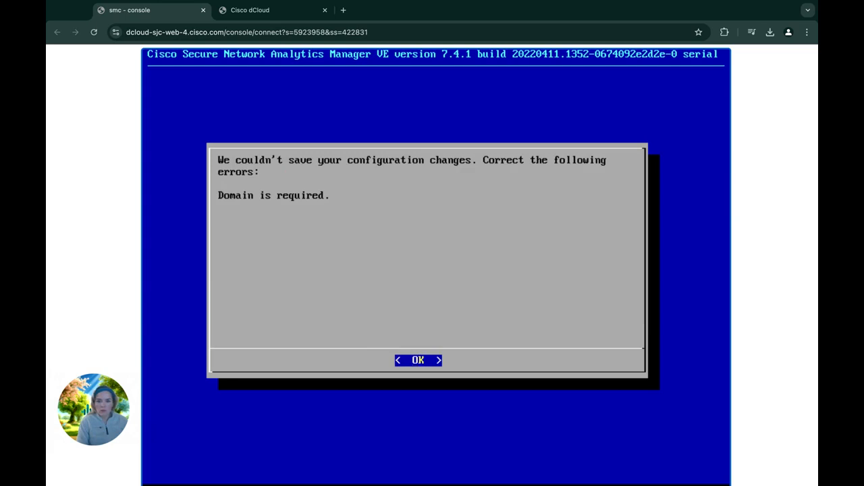
Step: Clear the error, enter dcloud.cisco.com as the domain, and resubmit the network form
key("Return")
key("Down")
key("Down")
key("Down")
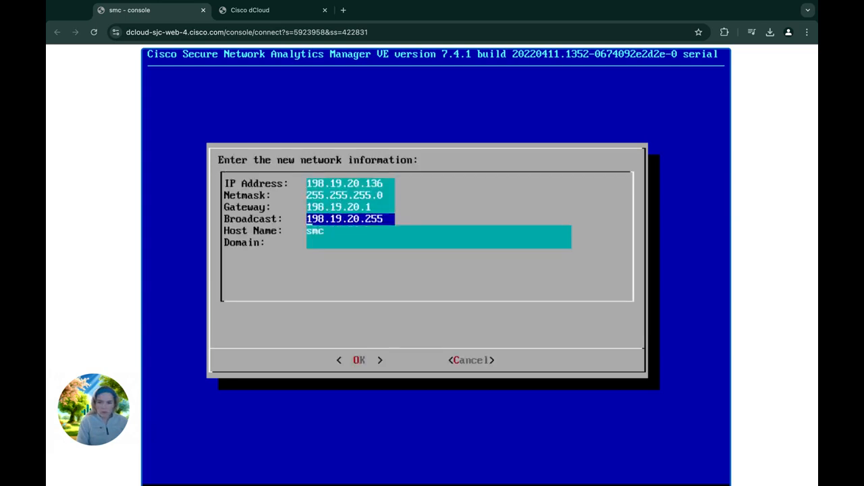
key("Down")
key("Down")
key("Down")
key("Down")
key("Down")
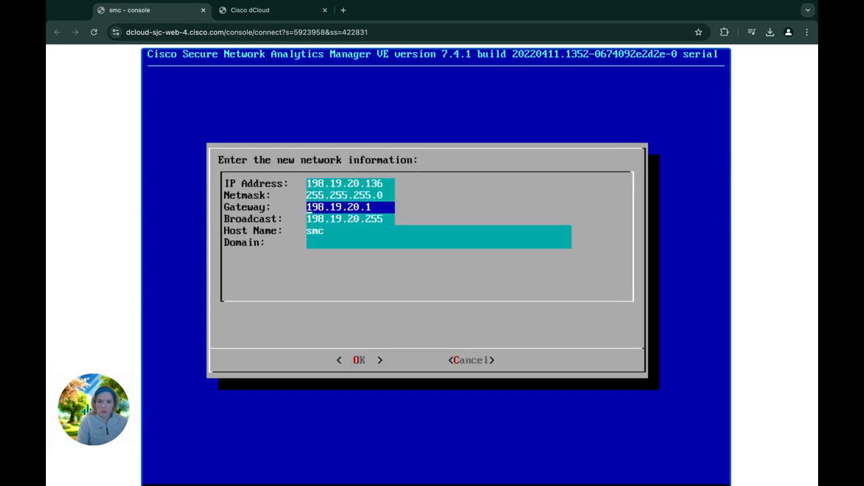
key("Down")
key("Down")
key("Down")
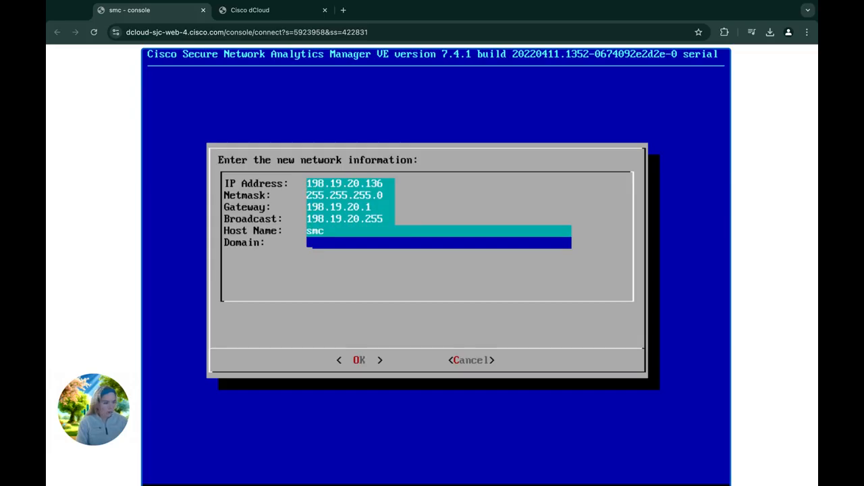
type("dcloud")
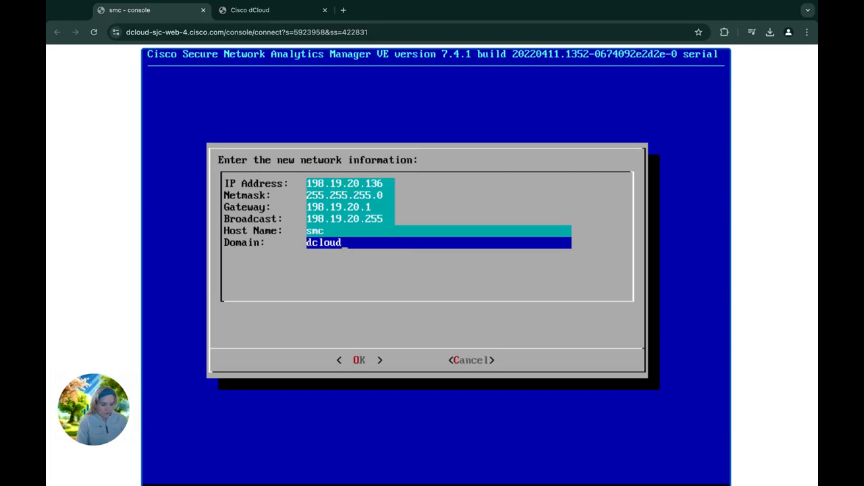
type(".cisco.")
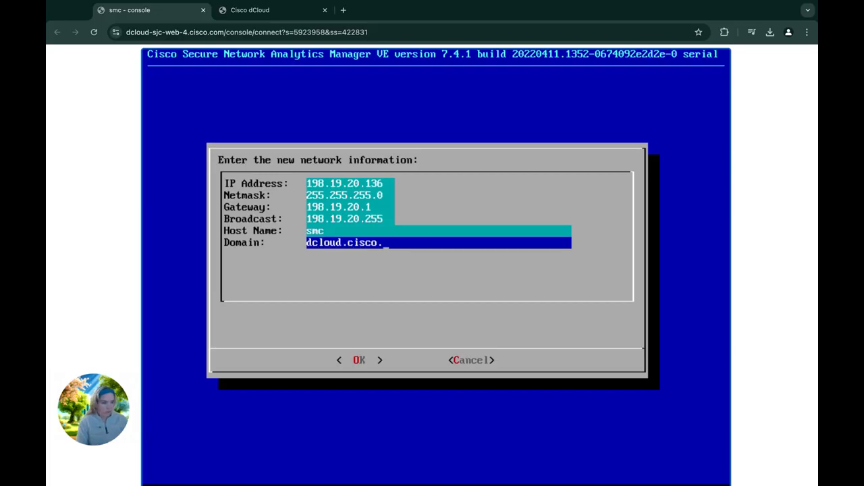
type("com")
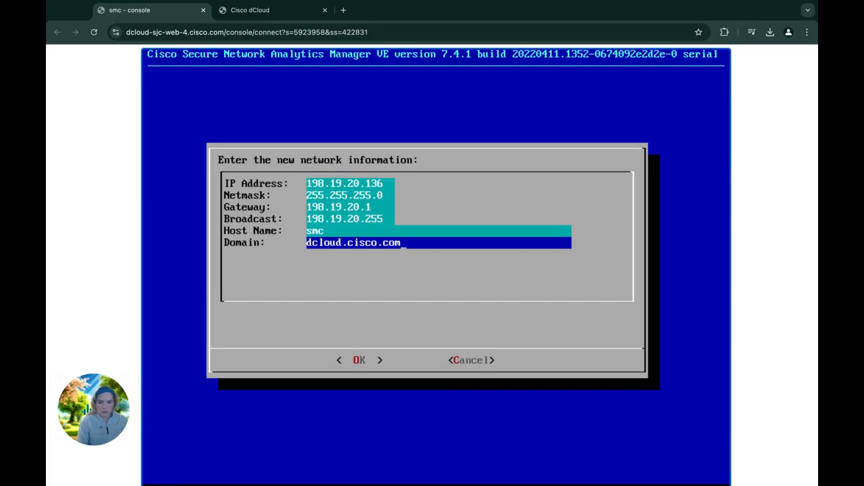
key("Down")
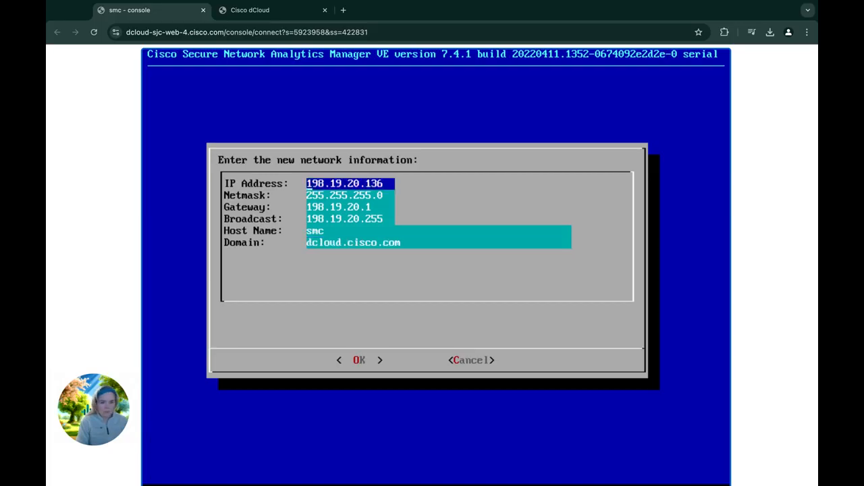
key("Down")
key("Down")
key("Down")
key("Down")
key("Down")
key("Down")
key("Down")
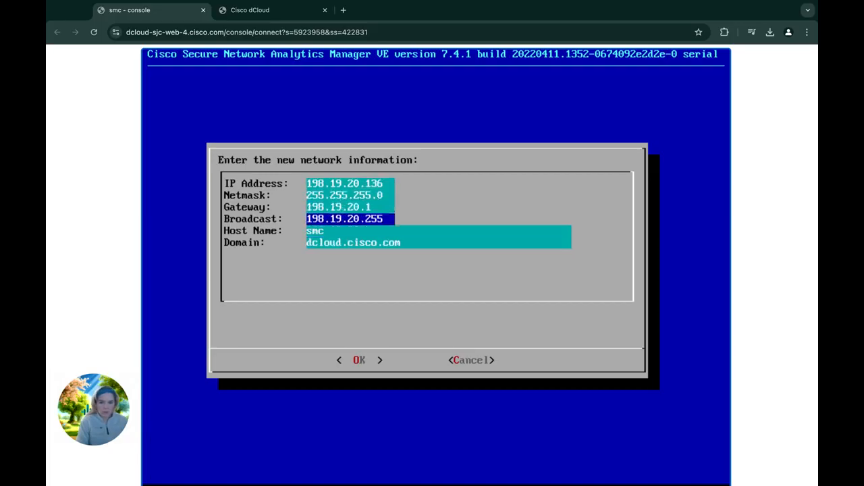
key("Tab")
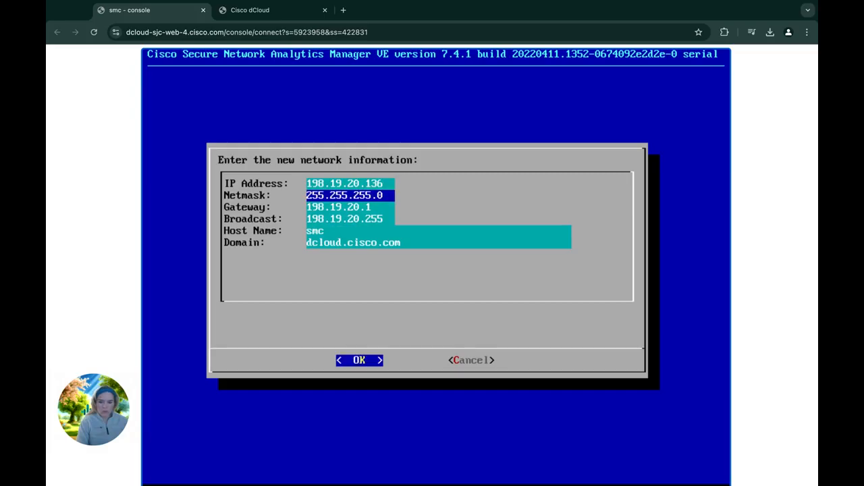
key("Return")
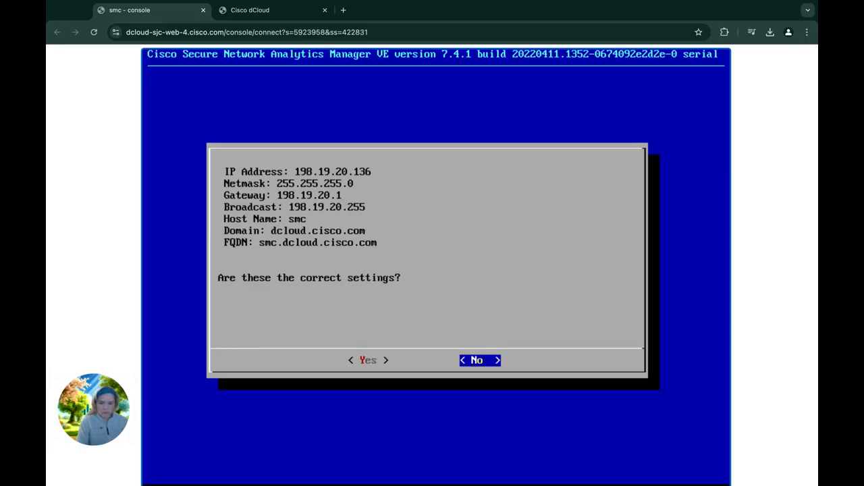
Step: Answer Yes to confirm the settings with FQDN smc.dcloud.cisco.com
key("Left")
key("Return")
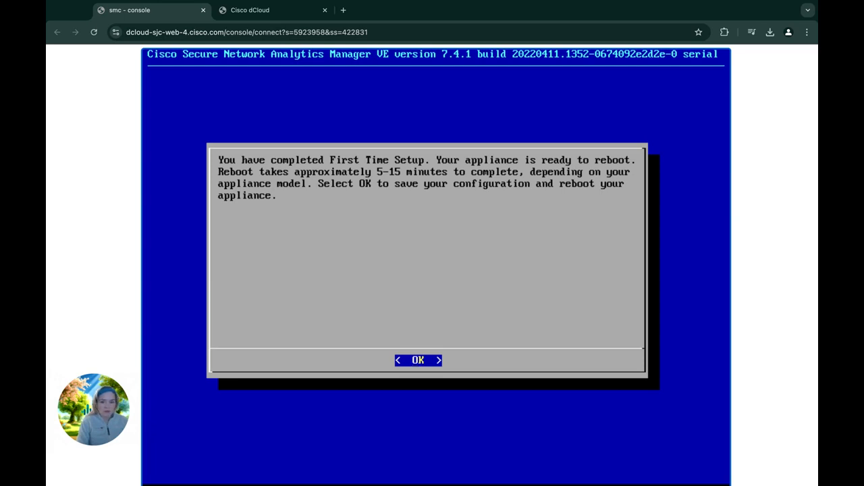
Step: Save the configuration, reboot the Manager, and return to the dCloud topology tab
key("Return")
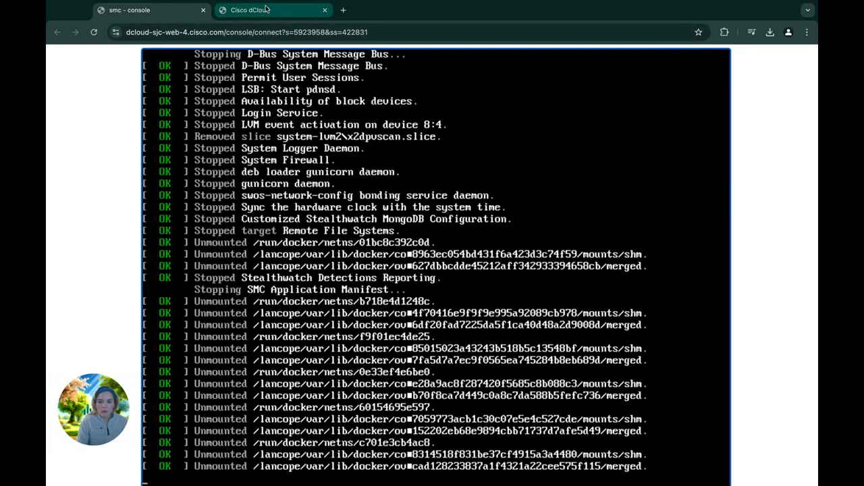
left_click(267, 9)
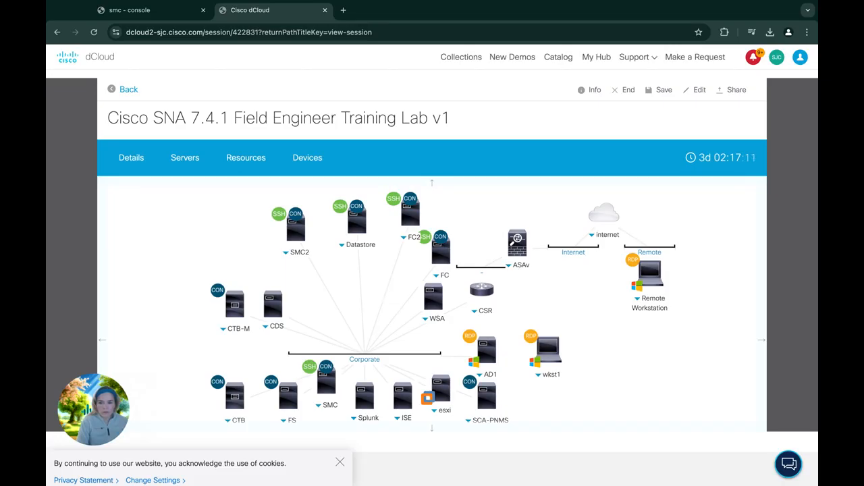
Step: Open the Datastore server's VM console from the dCloud topology
left_click(342, 245)
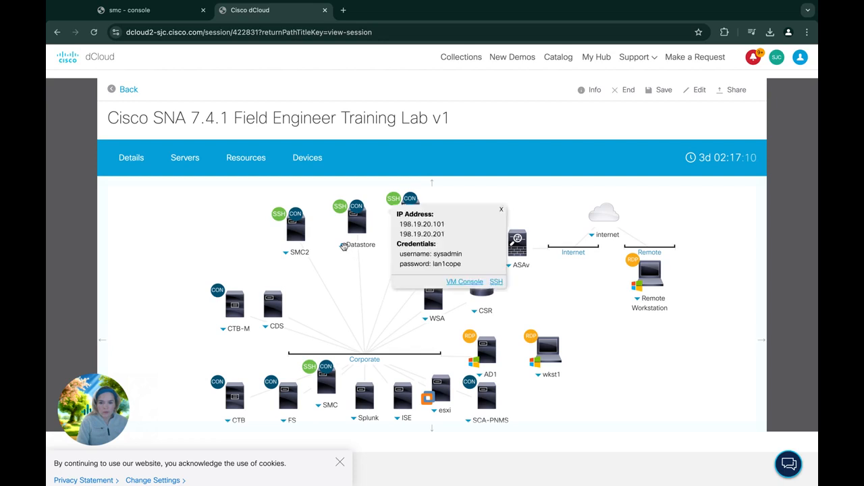
left_click(465, 282)
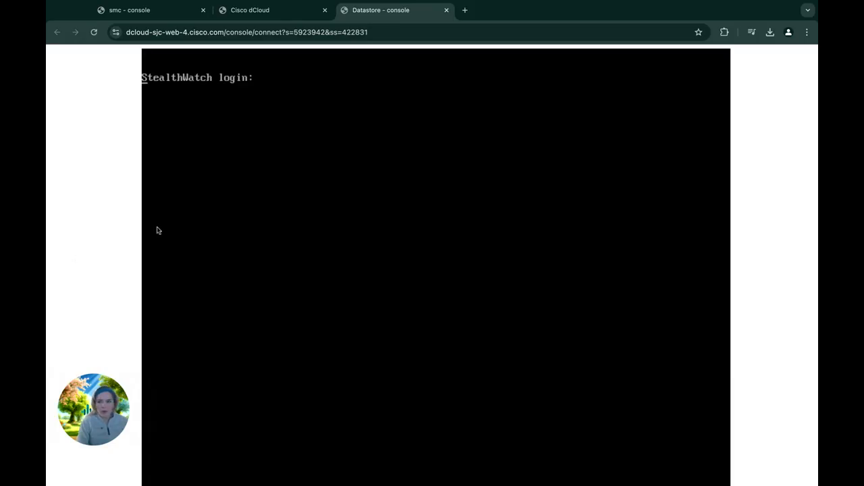
Step: Log in to the Data Node console as root and enter the SystemConfig command
key("Return")
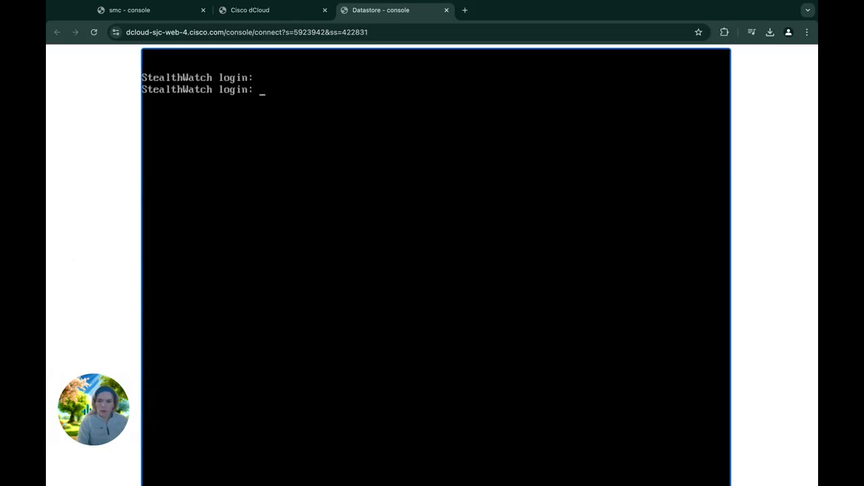
type("root")
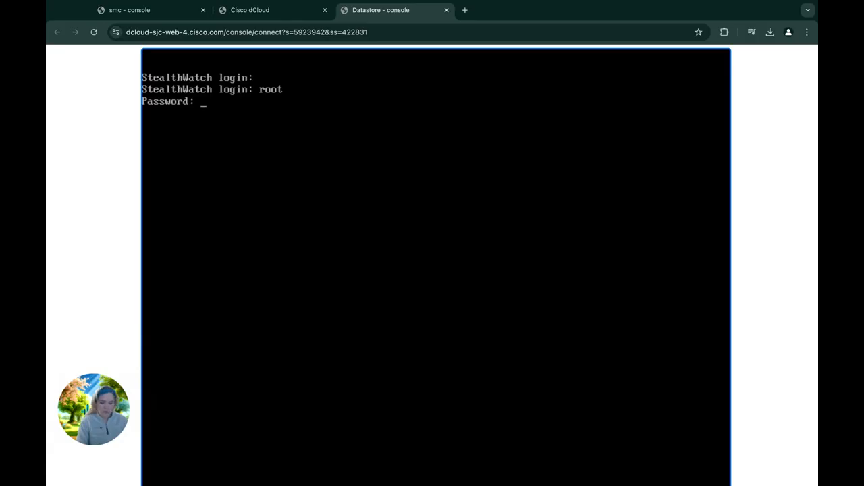
key("Return")
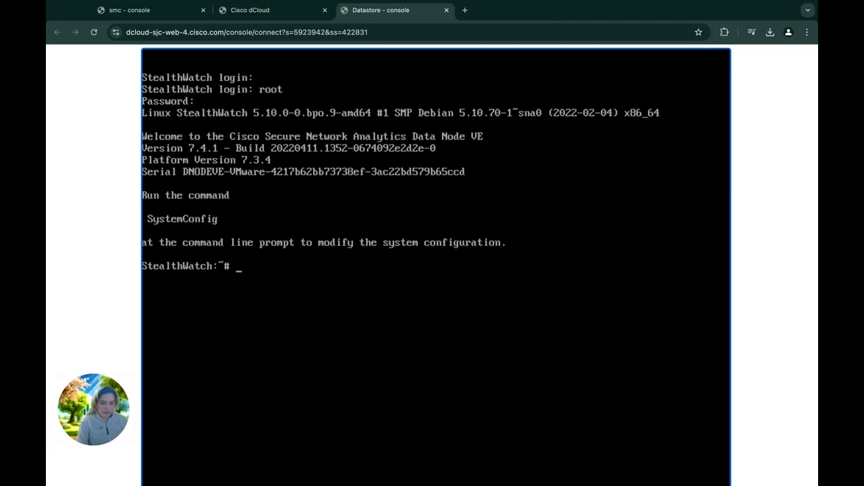
type("System")
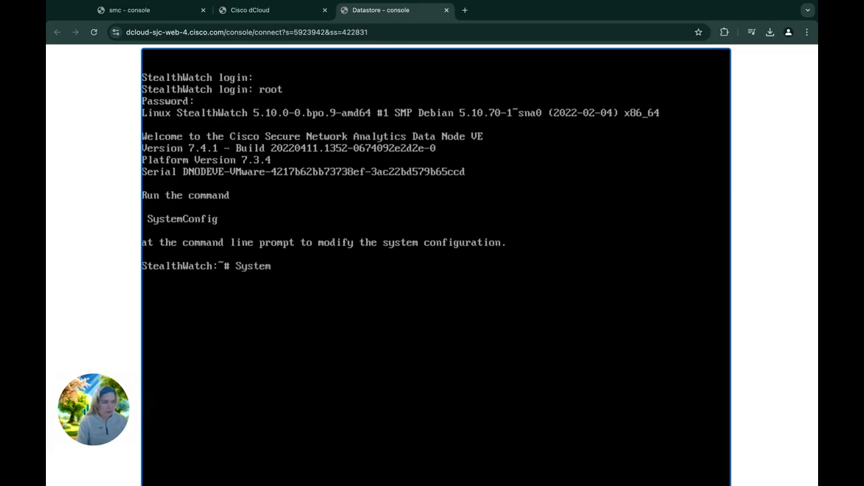
type("Config")
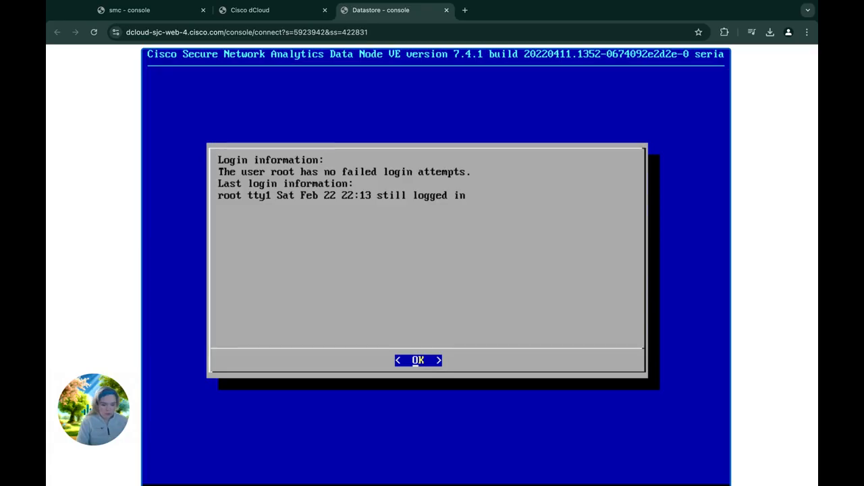
Step: Start First Time Setup on the Data Node and submit the host name datastore
key("Return")
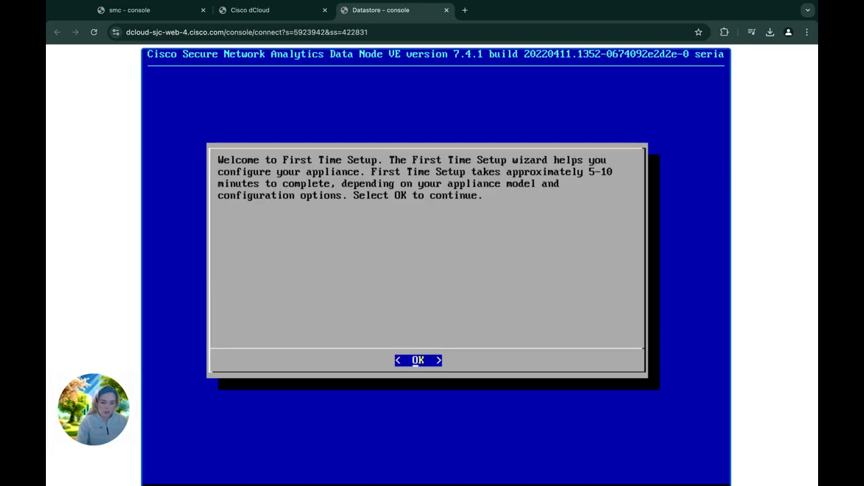
key("Return")
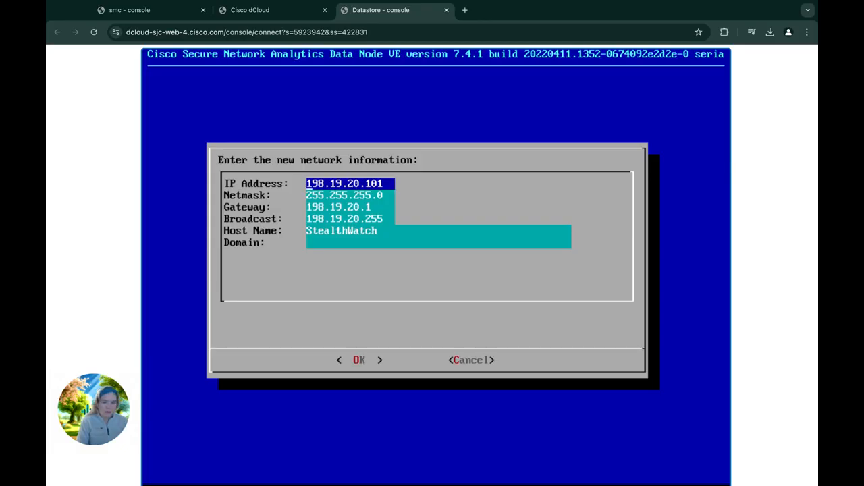
key("Down")
key("Down")
key("Down")
key("Down")
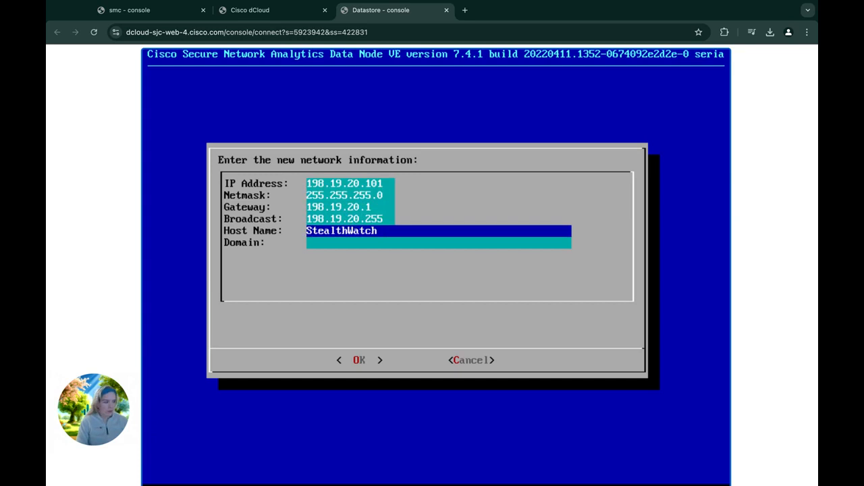
type("datastore")
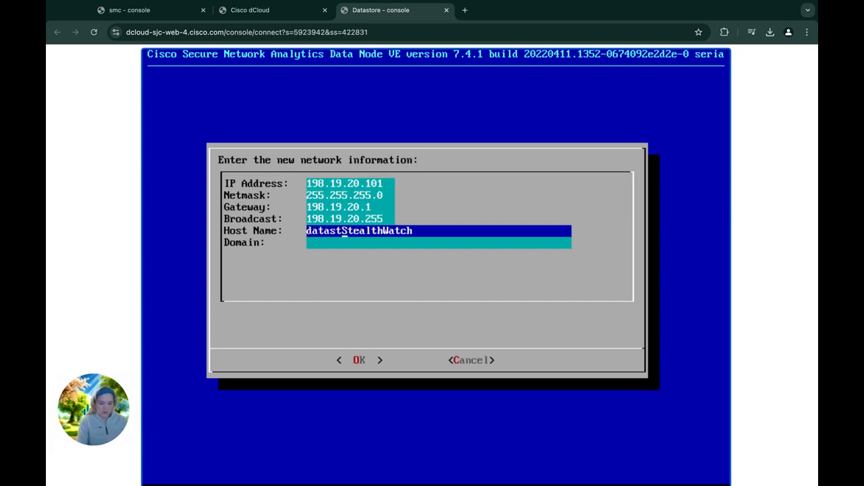
key("Right")
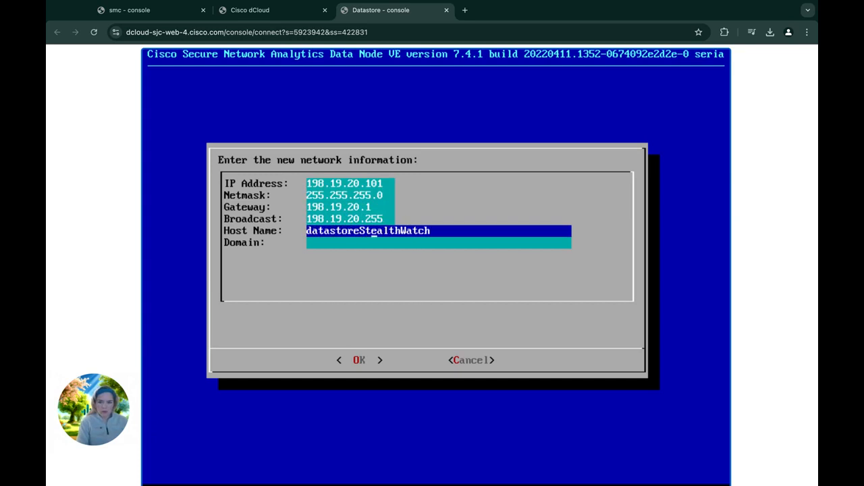
key("End")
key("BackSpace")
key("BackSpace")
key("BackSpace")
key("BackSpace")
key("BackSpace")
key("BackSpace")
key("BackSpace")
key("BackSpace")
key("BackSpace")
key("BackSpace")
key("BackSpace")
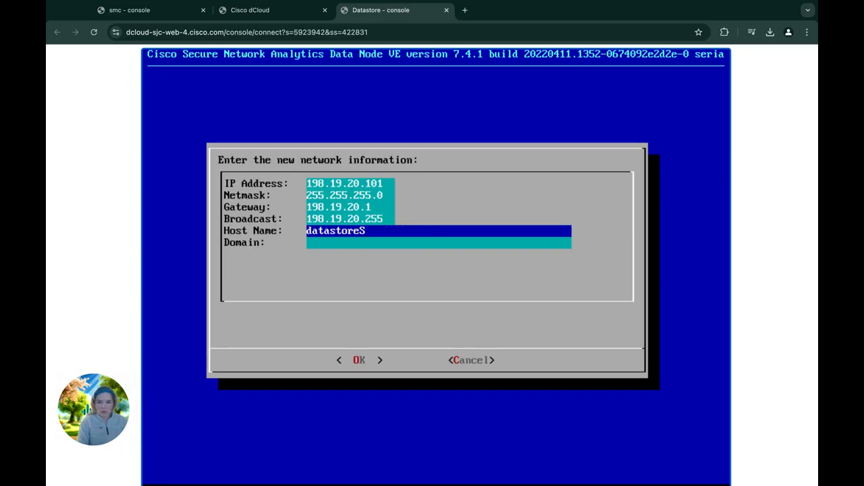
key("BackSpace")
key("Return")
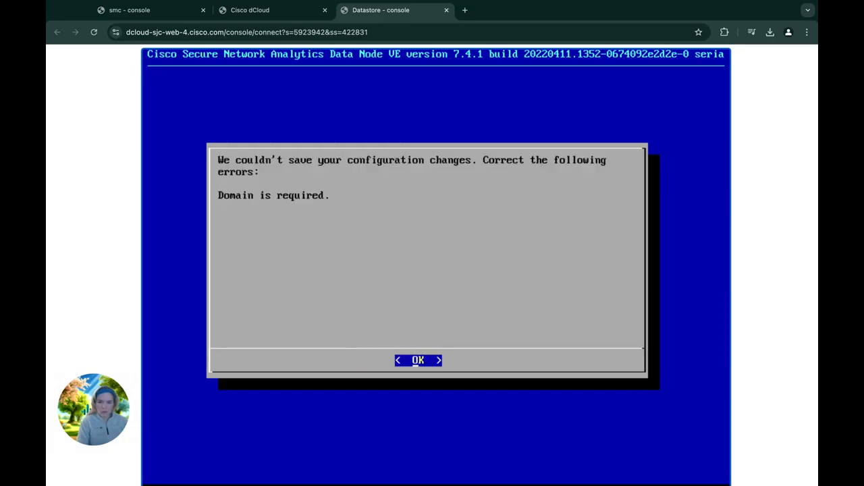
Step: After the Domain is required error, set the domain to dcloud.cisco.com and accept
key("Return")
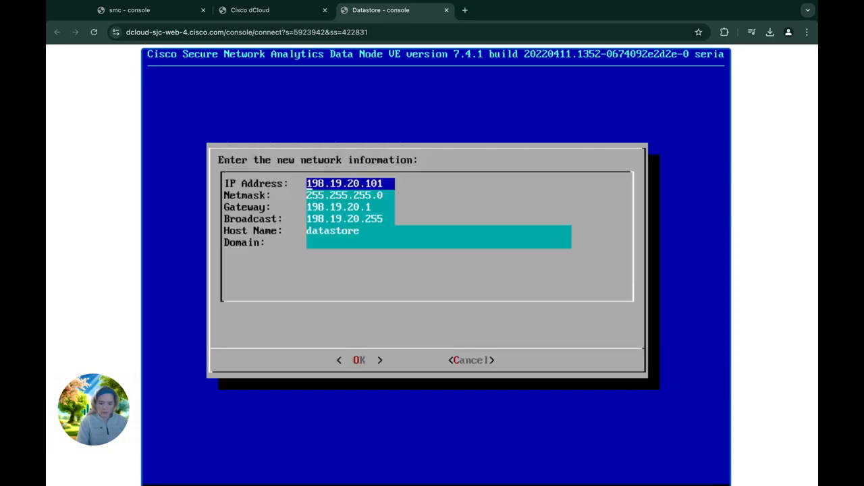
key("Down")
key("Down")
key("Down")
key("Down")
key("Down")
key("Down")
key("Up")
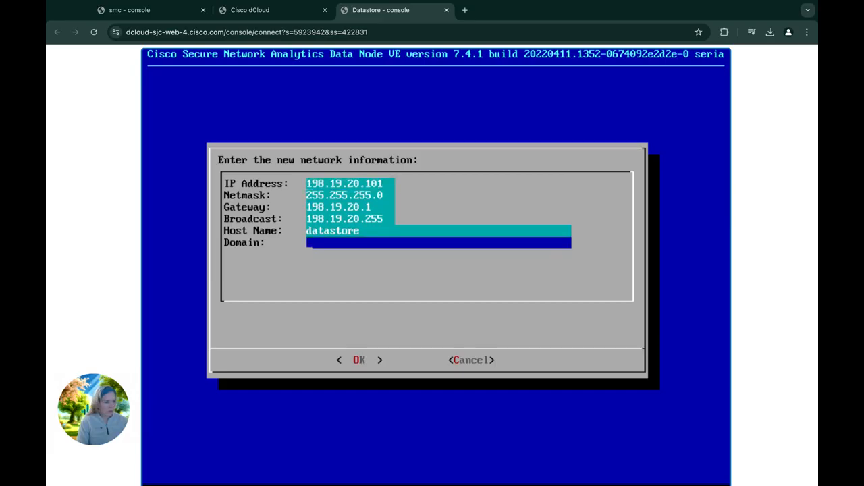
type("dcloud.cisco.c")
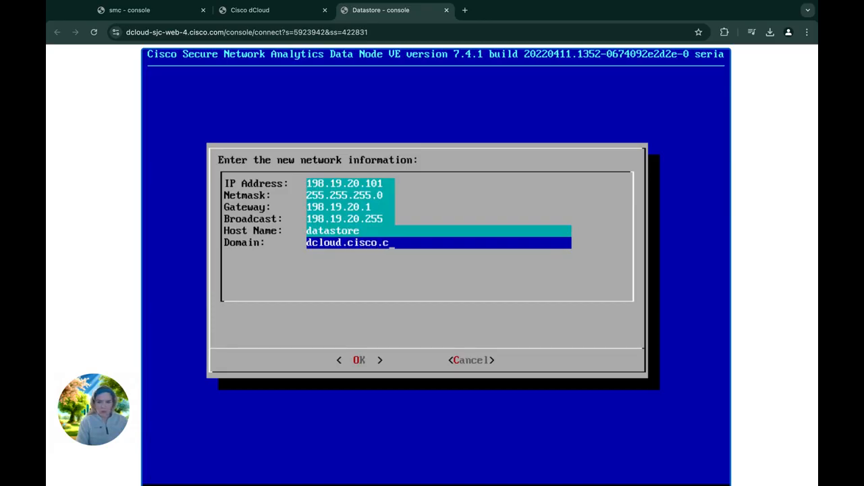
type("om")
key("Tab")
key("Return")
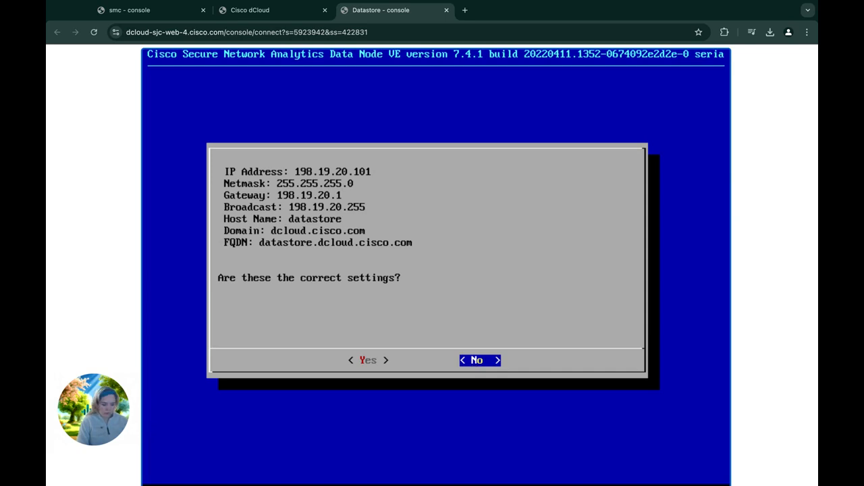
Step: Confirm the settings, accept 169.254.42.101 for inter-Data Node traffic, then save and reboot
key("Left")
key("Return")
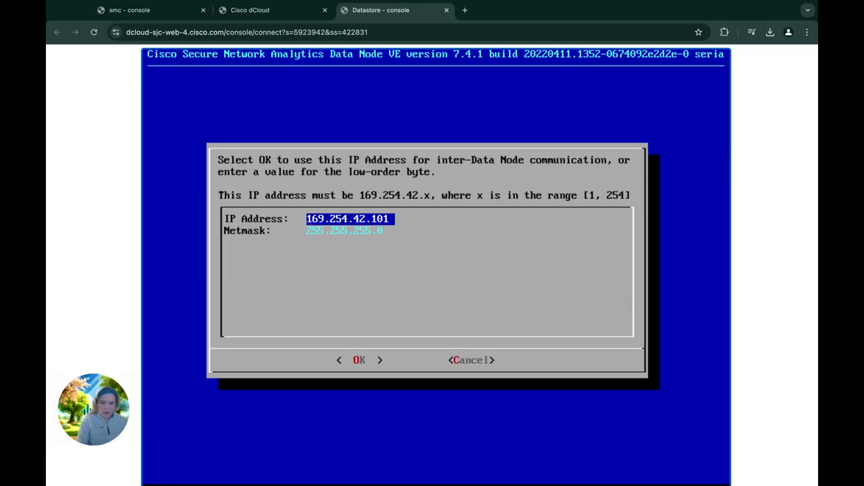
key("Return")
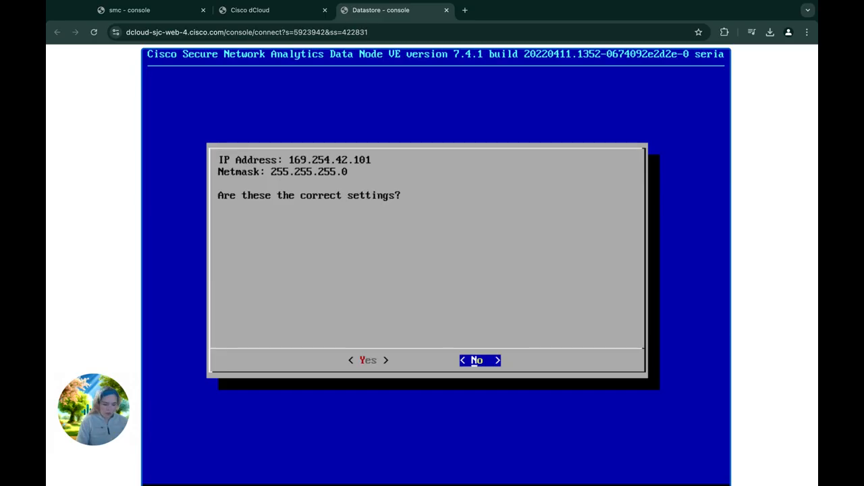
key("Left")
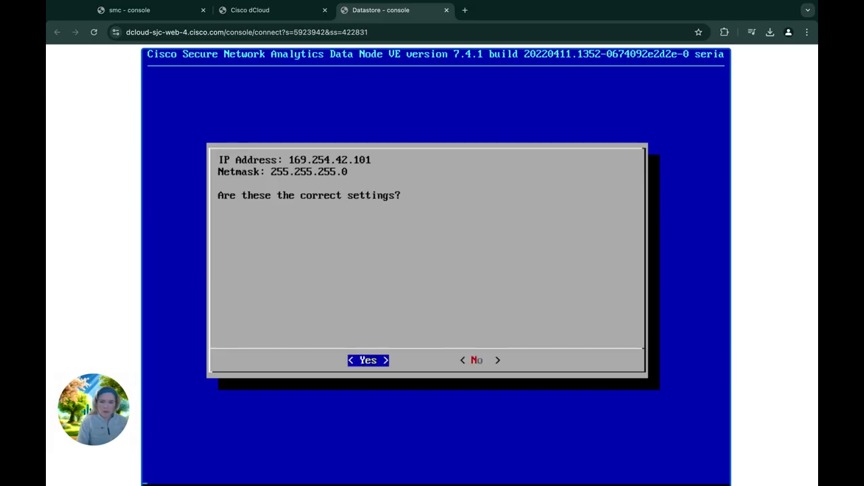
key("Return")
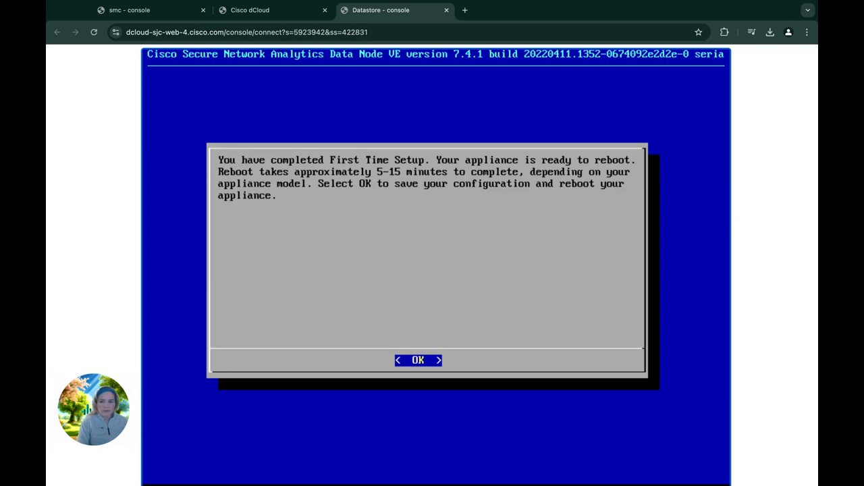
key("Return")
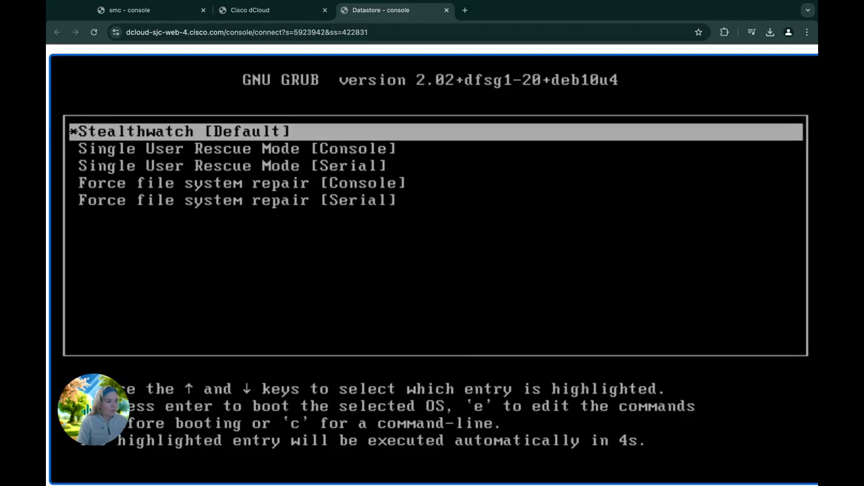
Step: Back in dCloud, close the Datastore popup and open the FC appliance's VM console
left_click(250, 10)
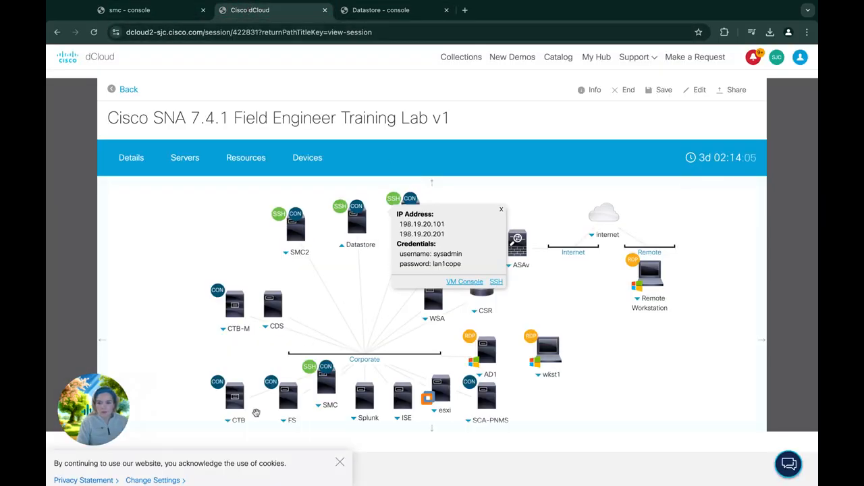
left_click(246, 354)
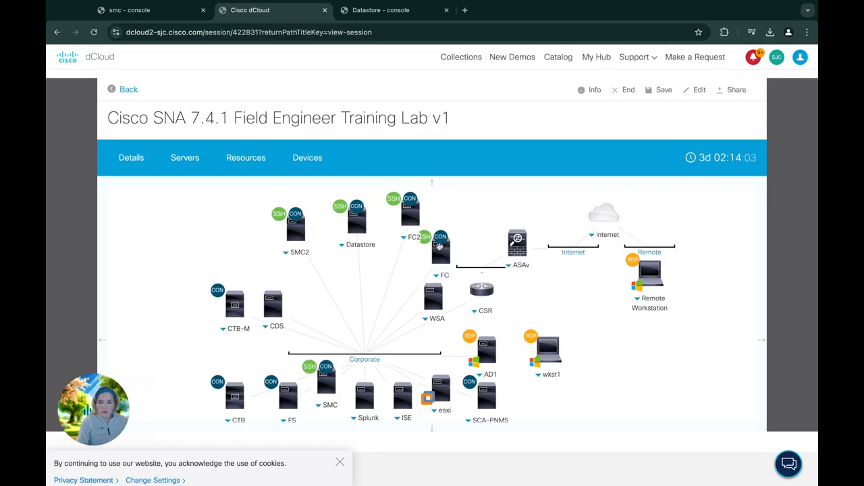
left_click(437, 275)
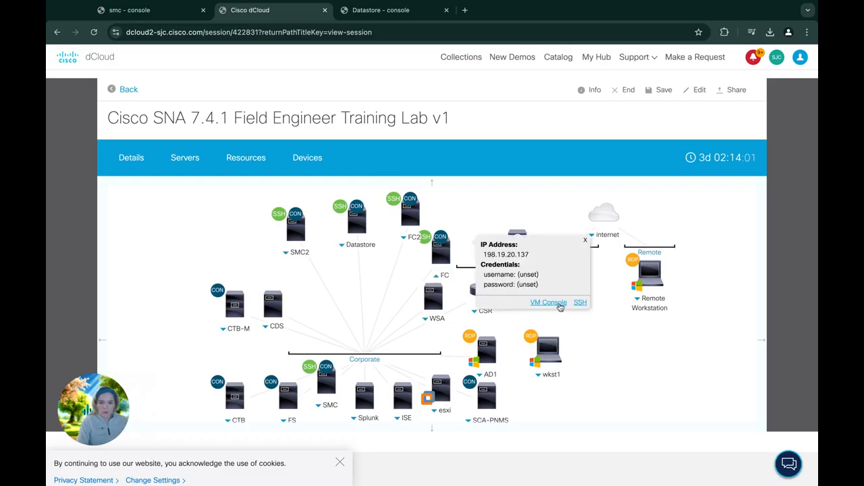
left_click(548, 303)
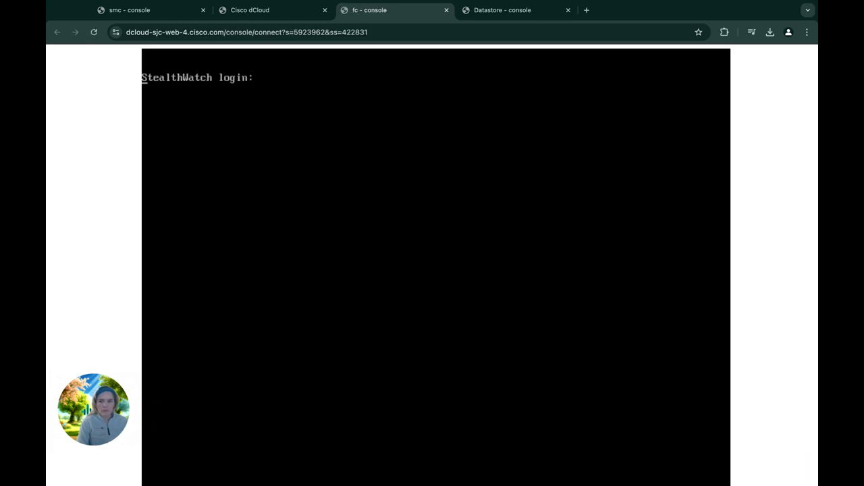
Step: Log in to the Flow Collector console as root, retrying the login, and run SystemConfig
key("Return")
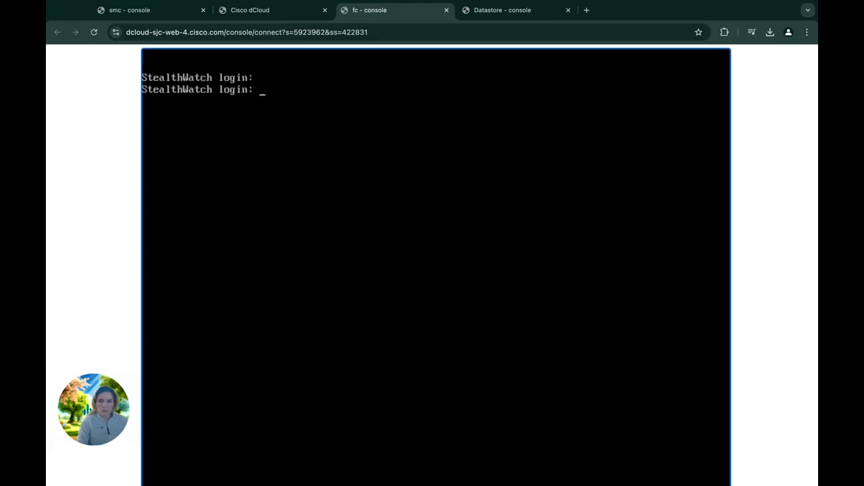
type("root")
key("Return")
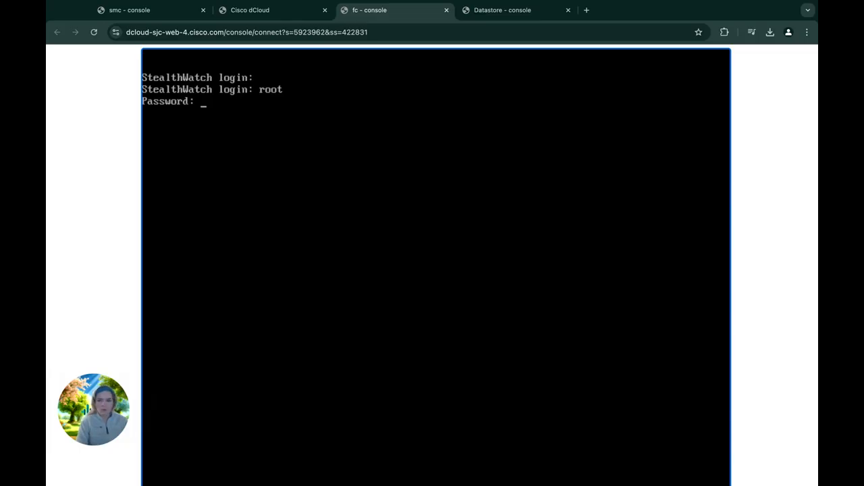
key("Return")
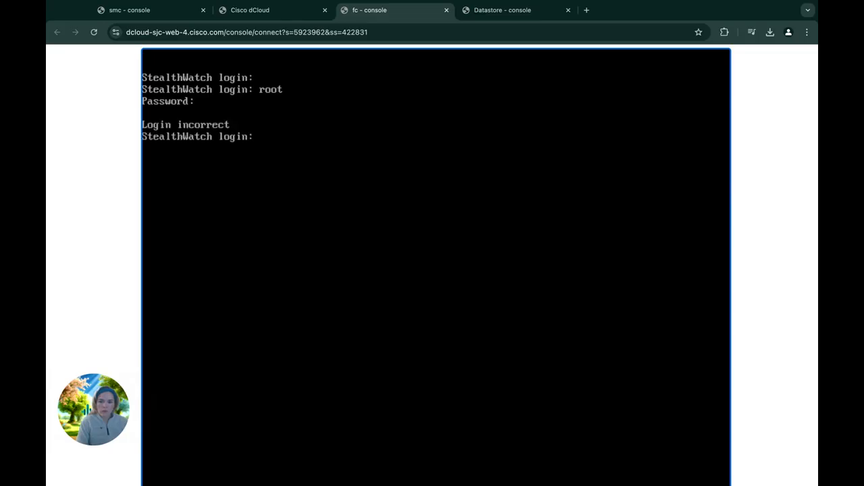
type("root")
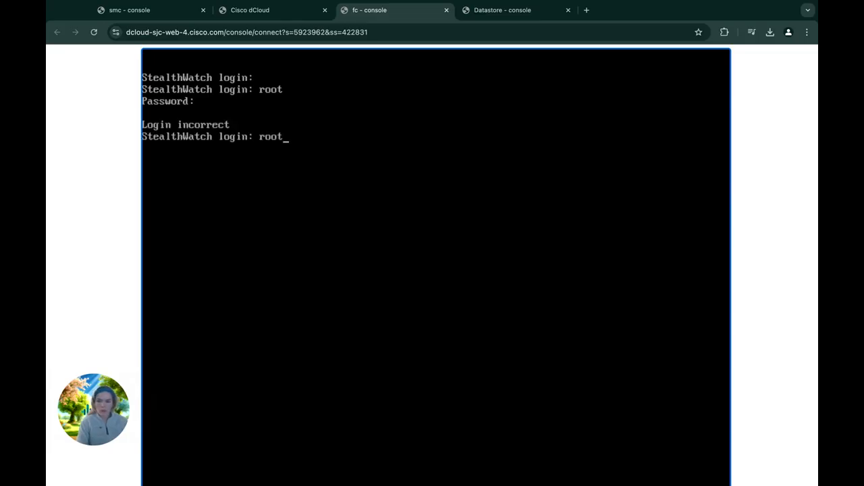
key("Return")
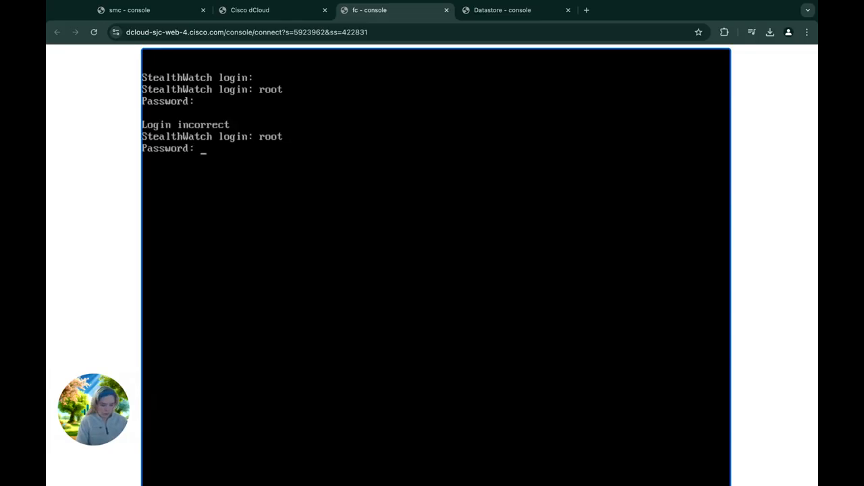
key("Return")
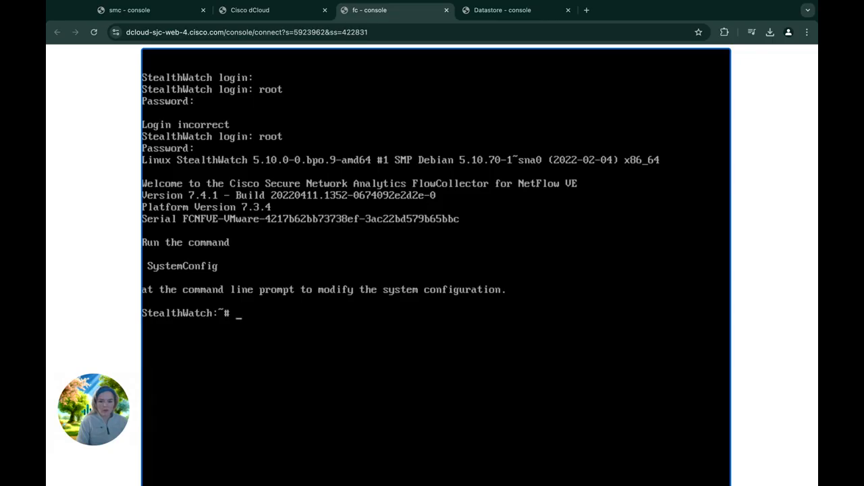
type("System")
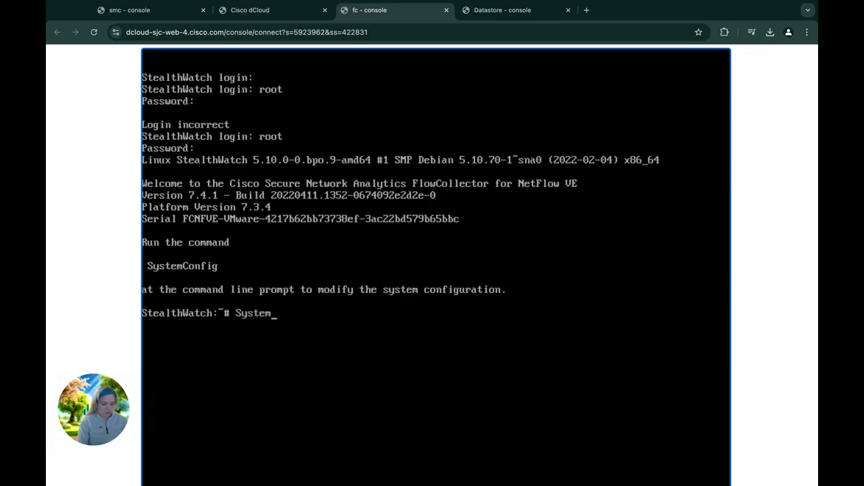
type("Config")
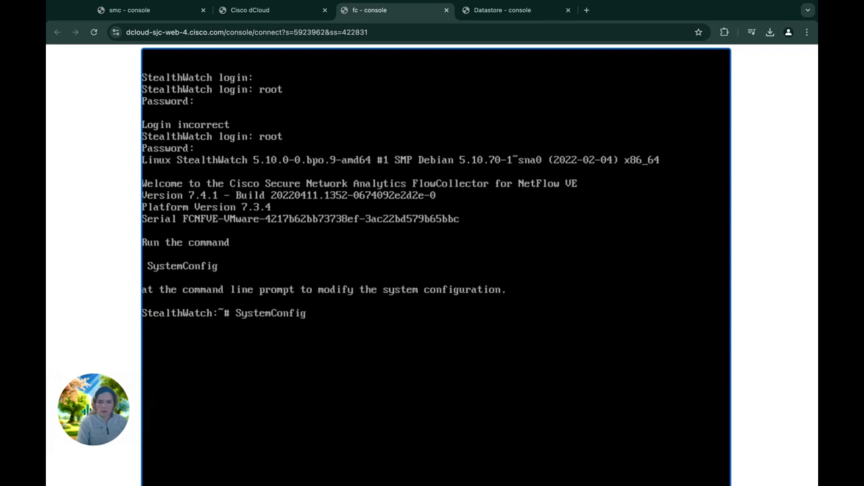
key("Return")
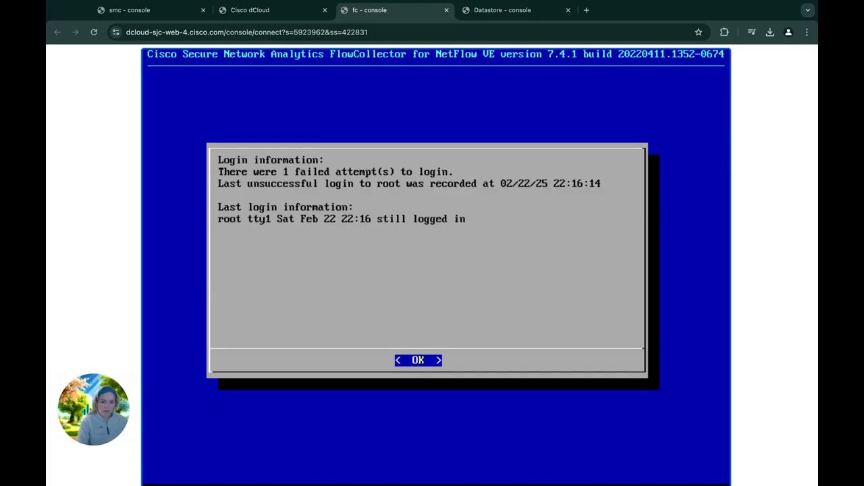
Step: Start First Time Setup and choose Yes to deploy the Flow Collector with a Data Store
key("Return")
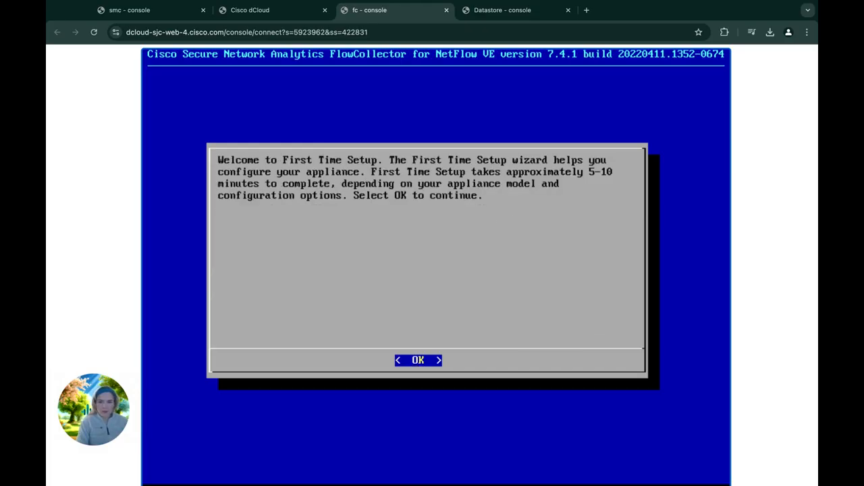
key("Return")
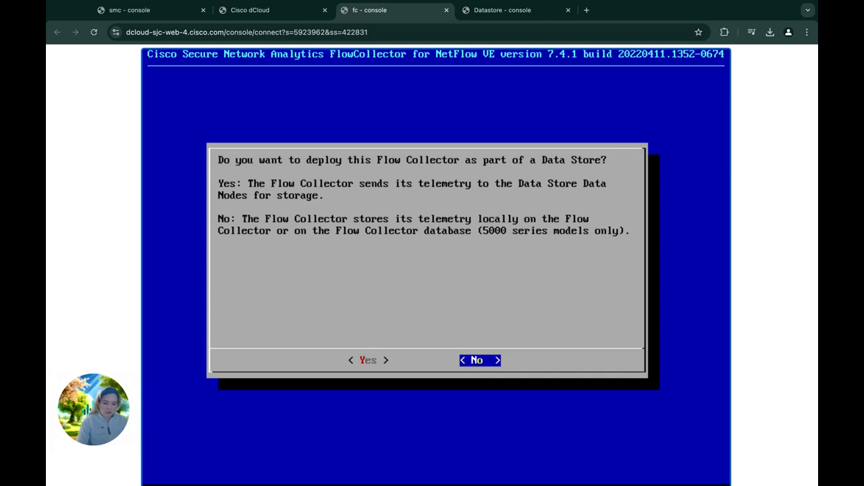
key("Left")
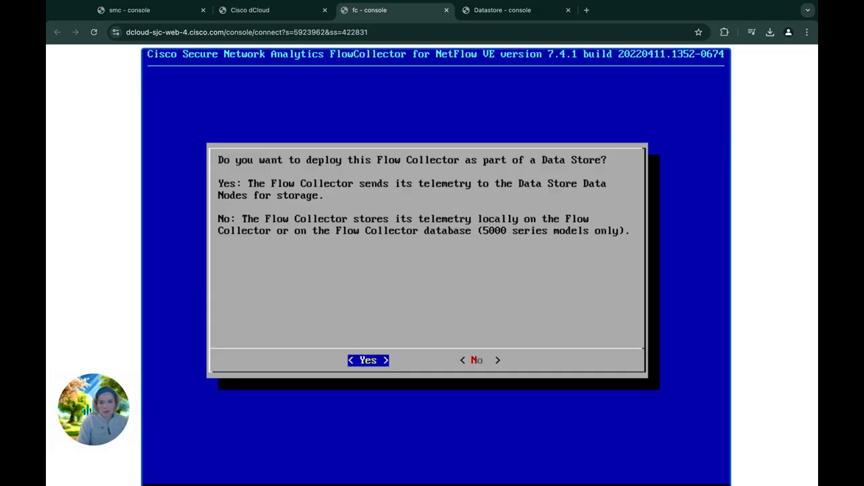
key("Return")
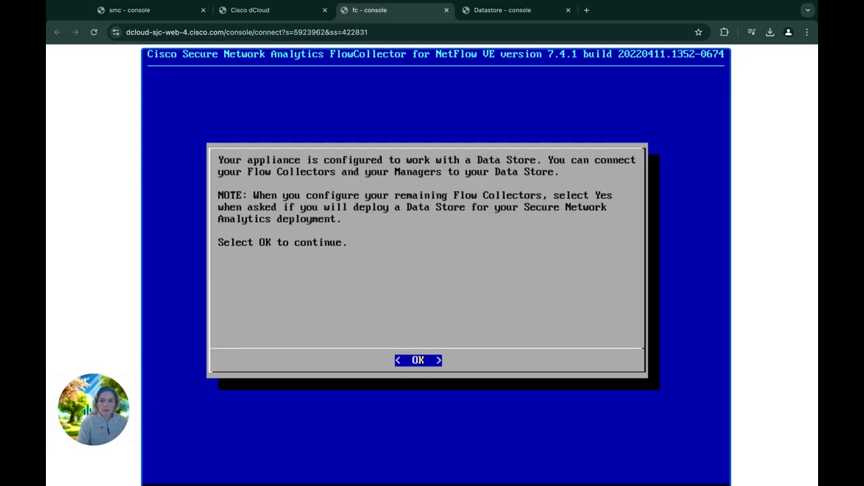
key("Return")
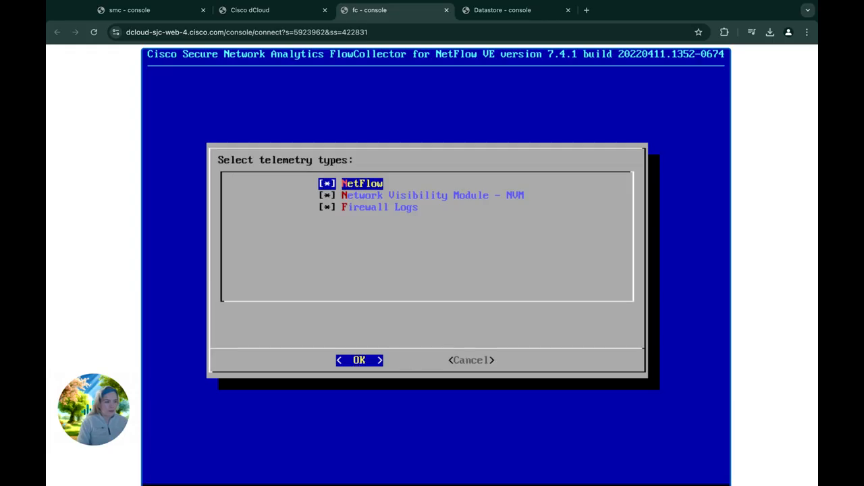
Step: Keep NetFlow, NVM and Firewall Logs on default ports 2055, 2030 and 8514, and confirm
key("Return")
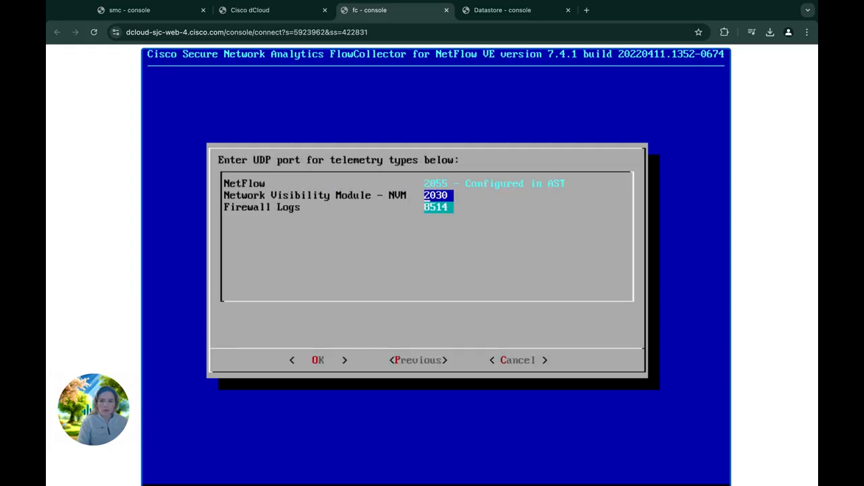
key("Down")
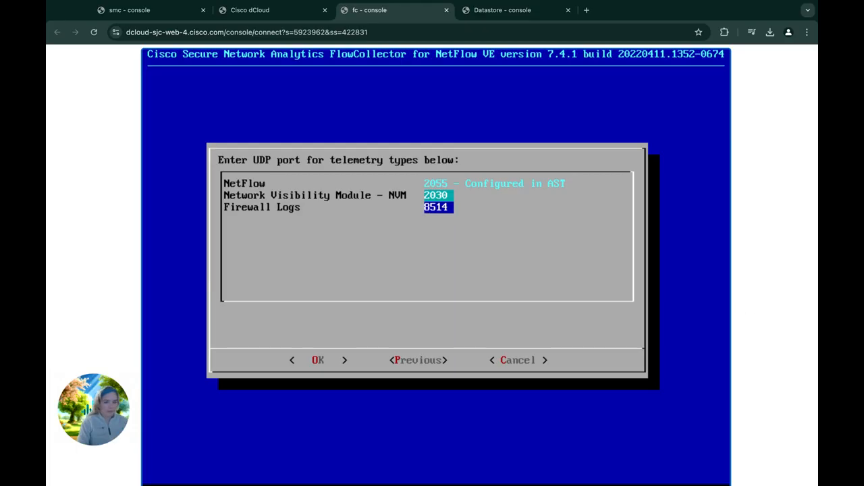
key("Down")
key("Down")
key("Down")
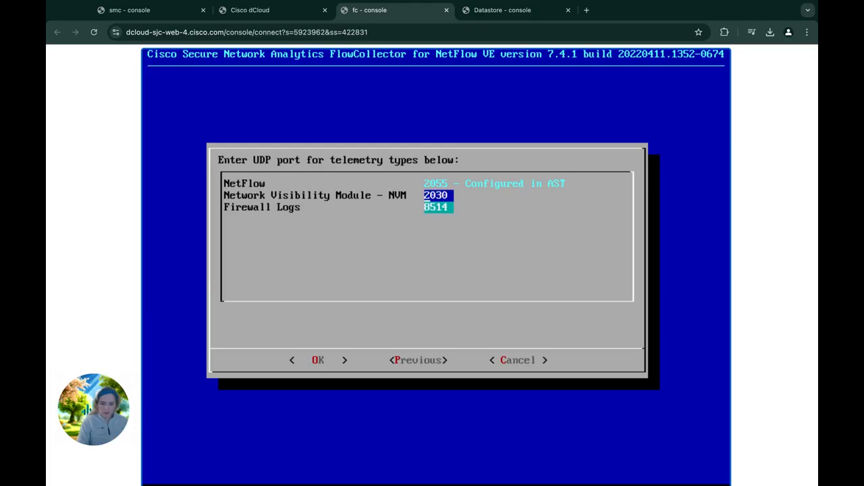
key("Tab")
key("Return")
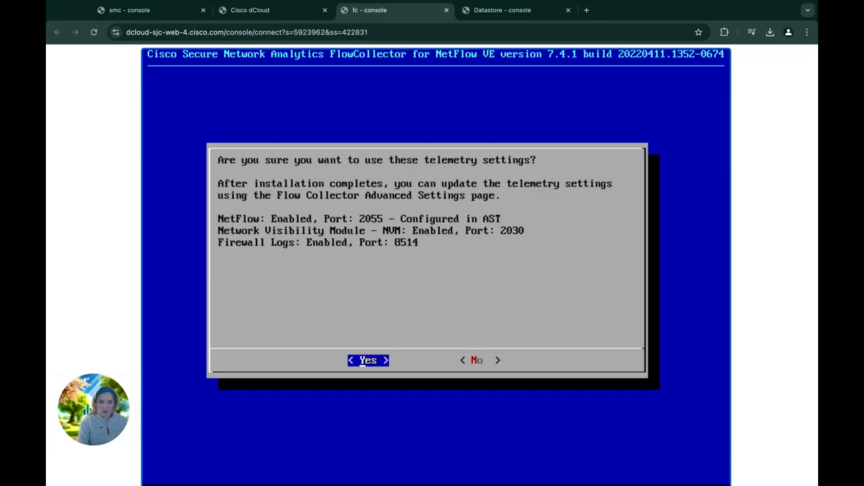
key("Return")
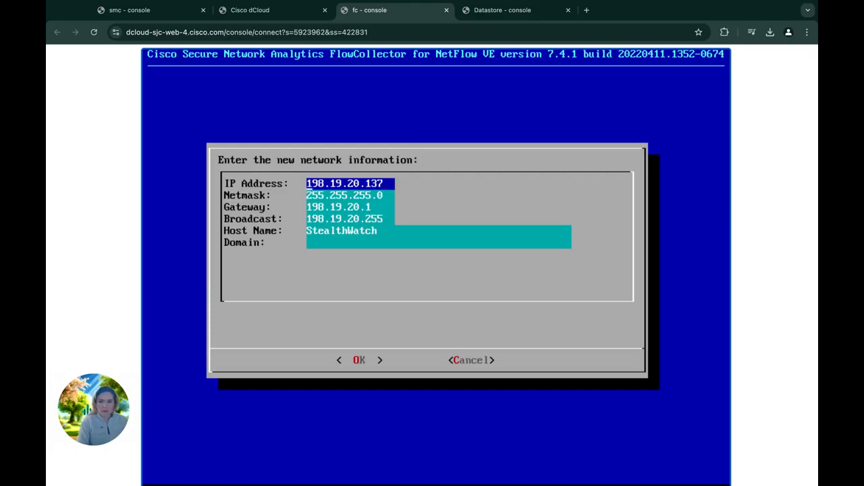
Step: Replace the Flow Collector host name with fcnf and submit the network form
key("Down")
key("Down")
key("Down")
key("Down")
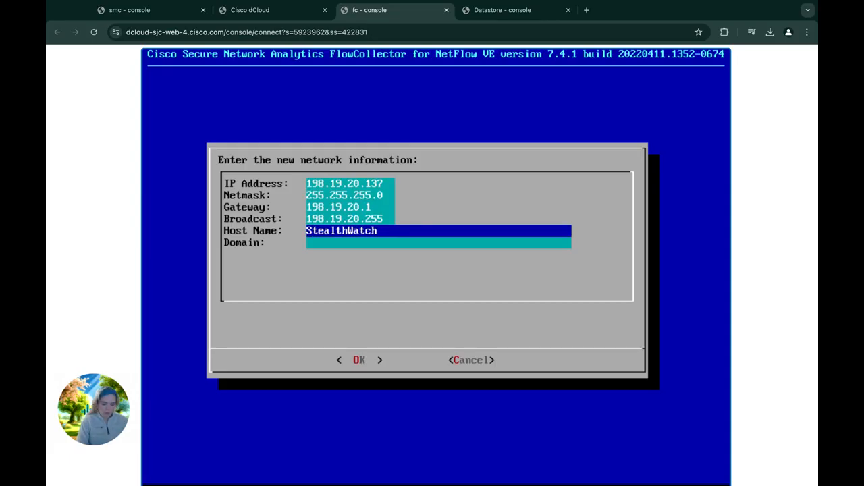
type("fcnf")
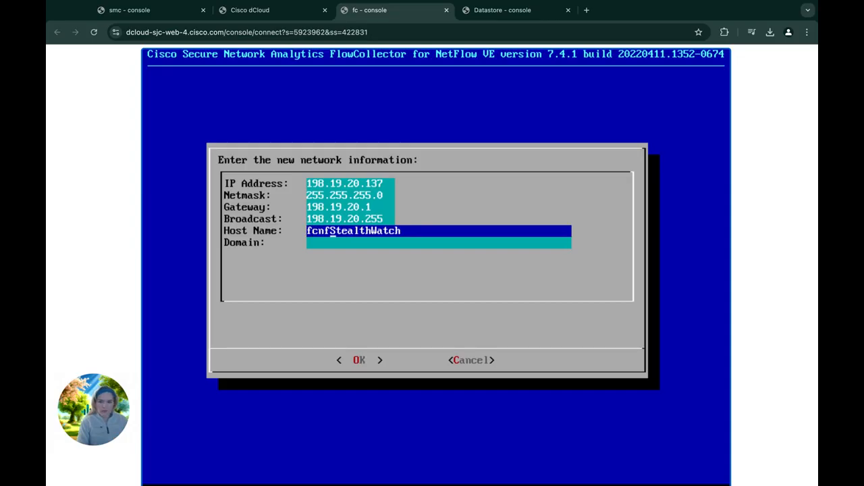
key("Right")
key("Right")
key("BackSpace")
key("BackSpace")
key("BackSpace")
key("BackSpace")
key("BackSpace")
key("BackSpace")
key("BackSpace")
key("BackSpace")
key("BackSpace")
key("BackSpace")
key("BackSpace")
key("BackSpace")
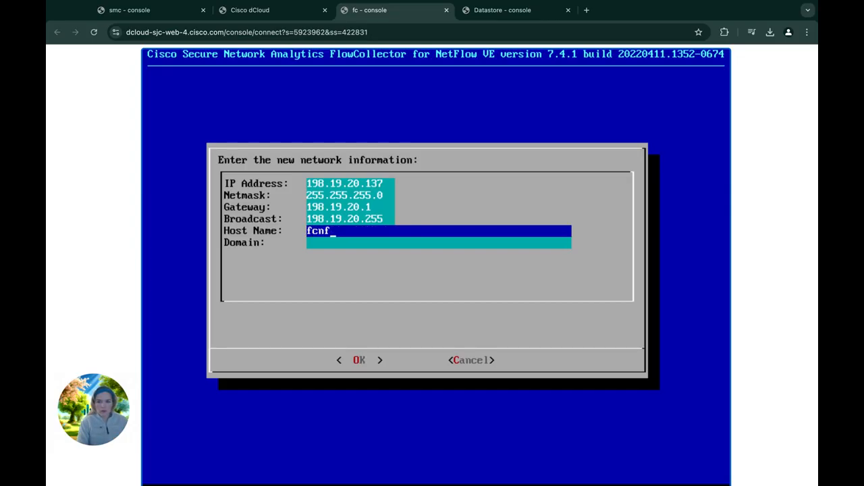
key("BackSpace")
type("f")
key("Tab")
key("Right")
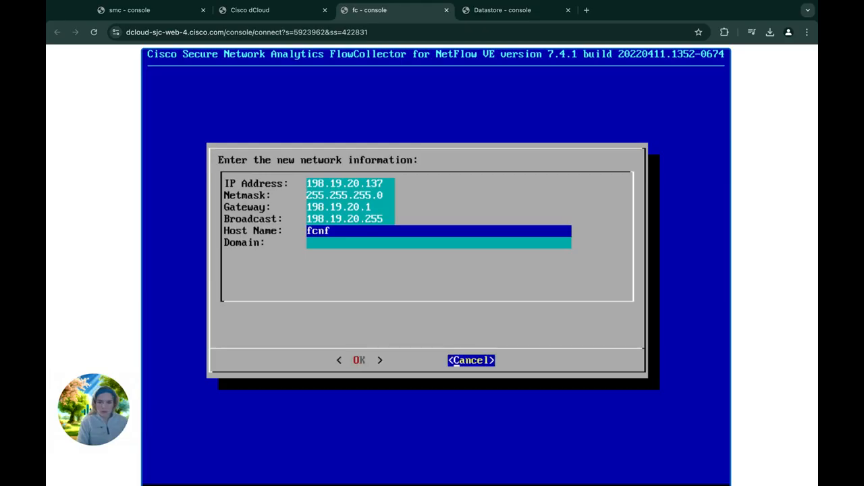
key("Left")
key("Right")
key("Left")
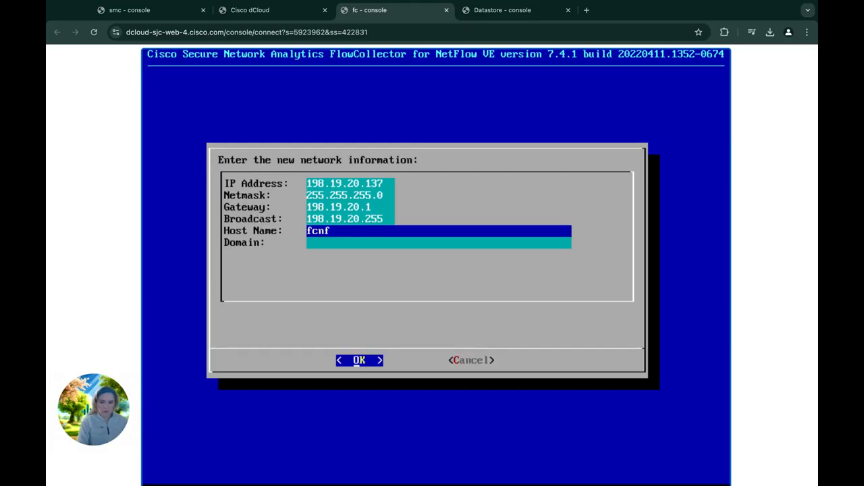
key("Return")
key("Return")
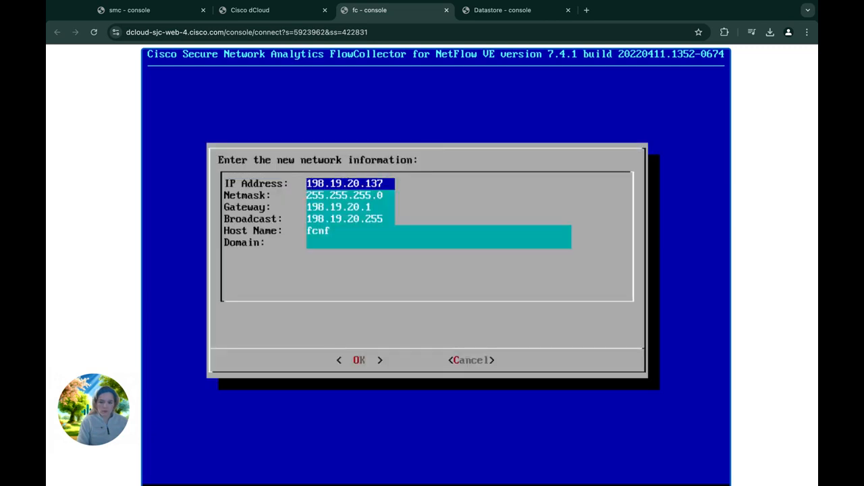
Step: After the domain-required error, enter dcloud.cisco.com as the domain
key("Down")
key("Down")
key("Down")
key("Down")
key("Down")
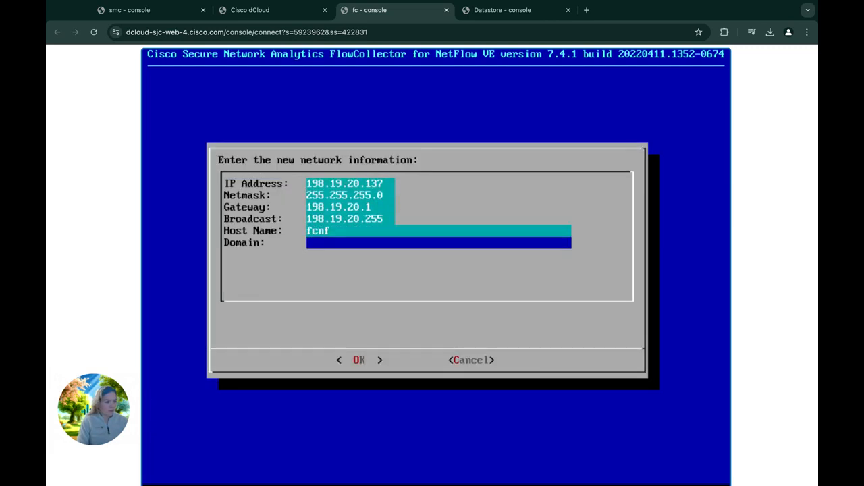
type("dclou")
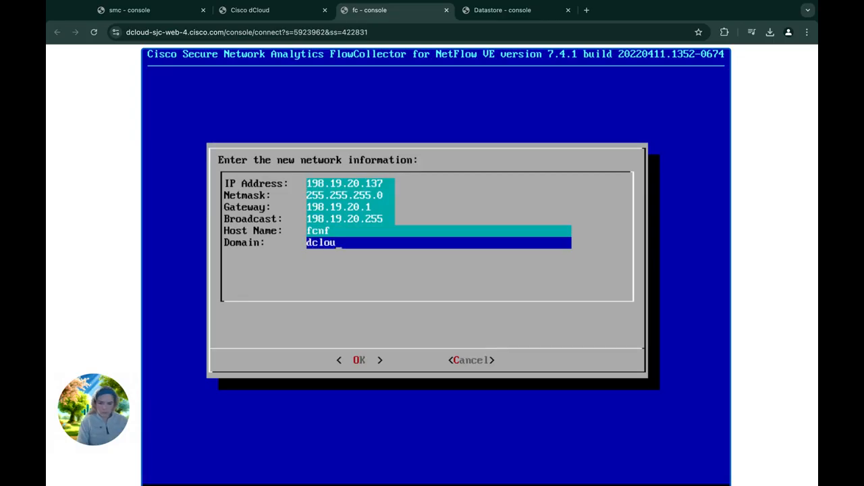
type("d.cisco.com")
key("Tab")
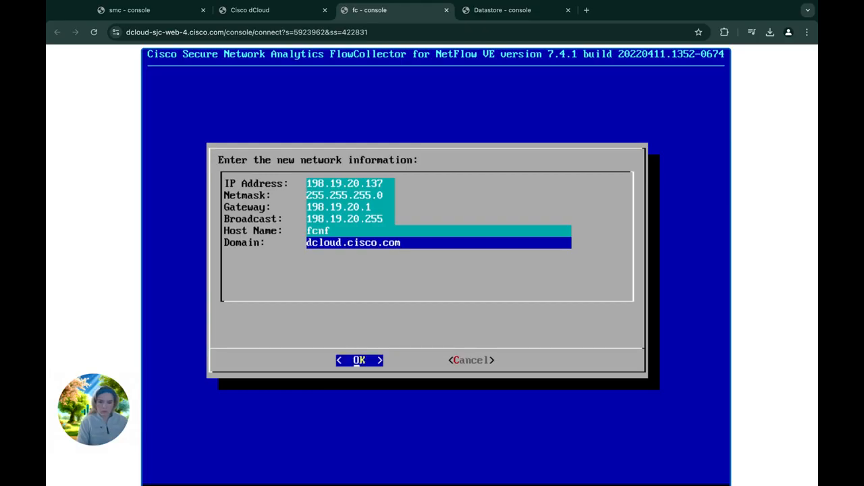
Step: Accept the Flow Collector's network settings and save the configuration to reboot it
key("Return")
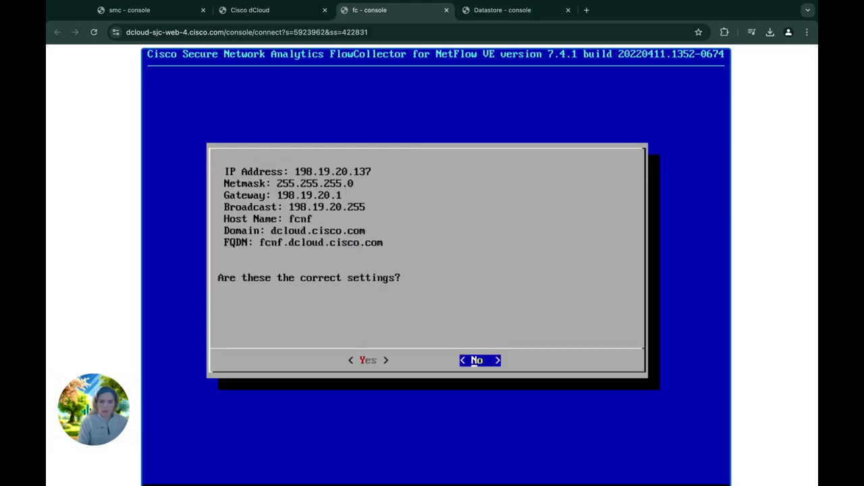
key("Left")
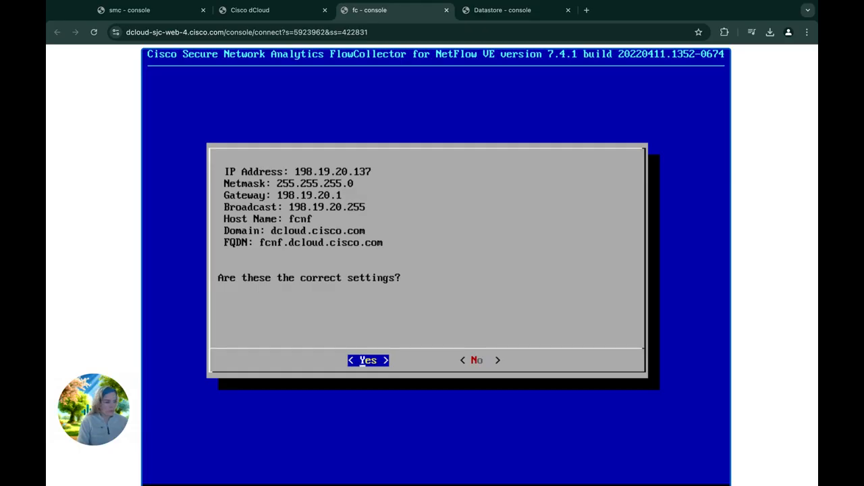
key("Return")
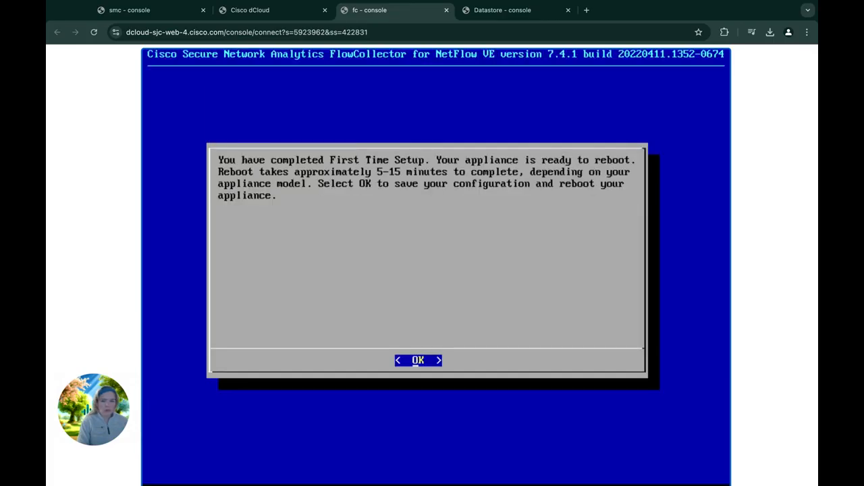
key("Return")
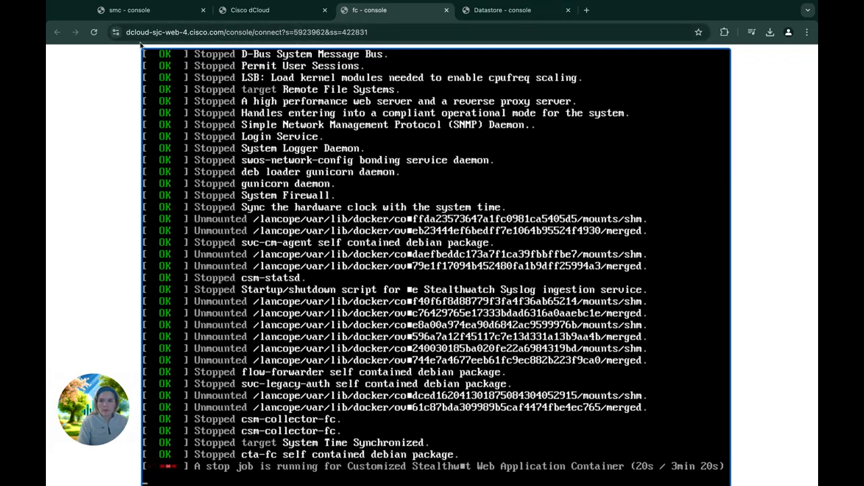
Step: Return to the dCloud topology, select the FS node and open its VM console
left_click(248, 12)
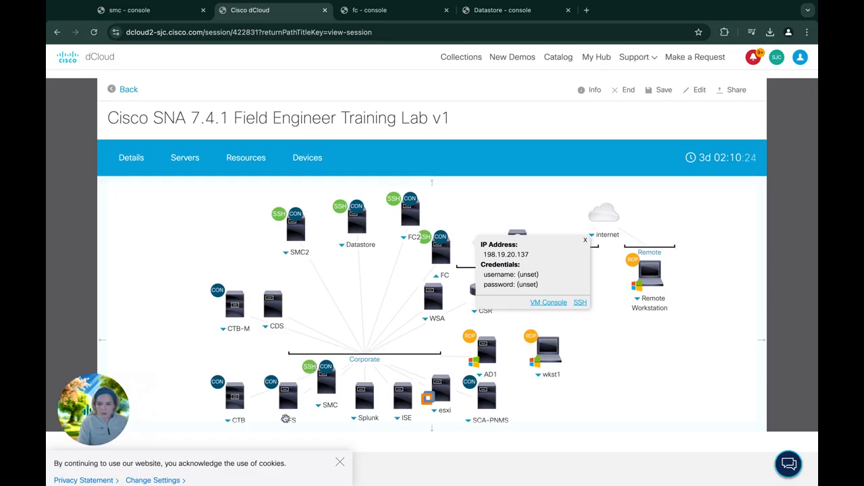
scroll(286, 419, "down", 3)
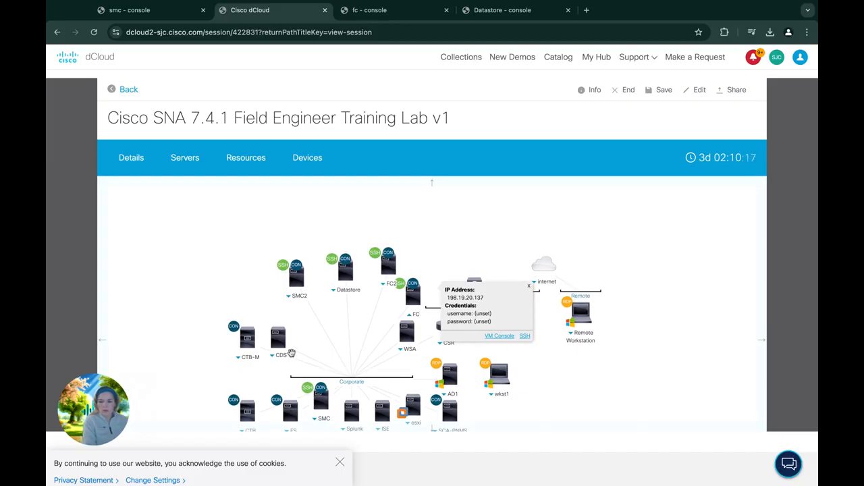
scroll(251, 282, "down", 2)
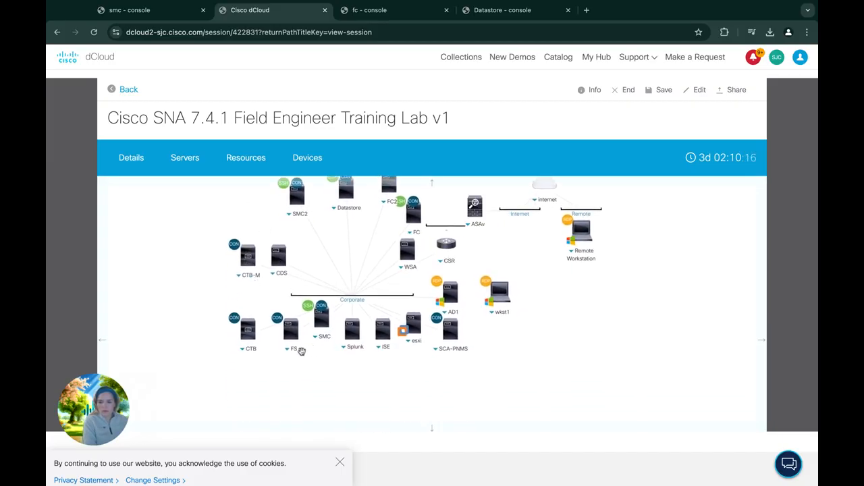
left_click(289, 348)
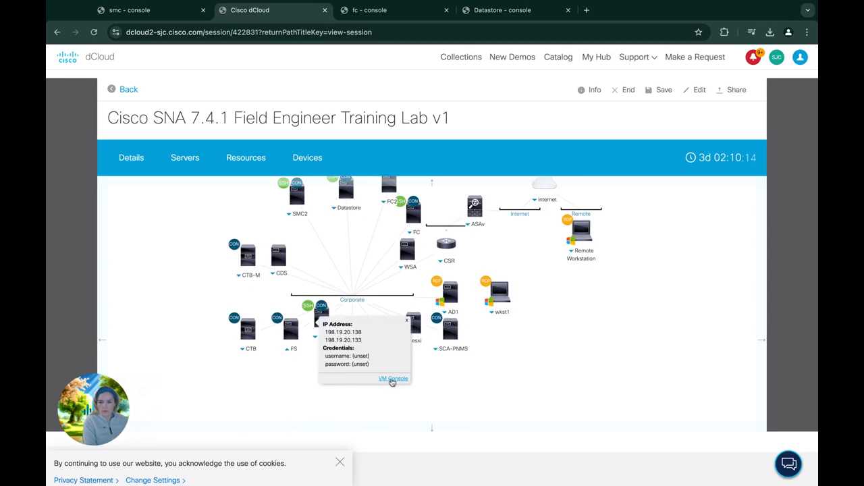
left_click(392, 381)
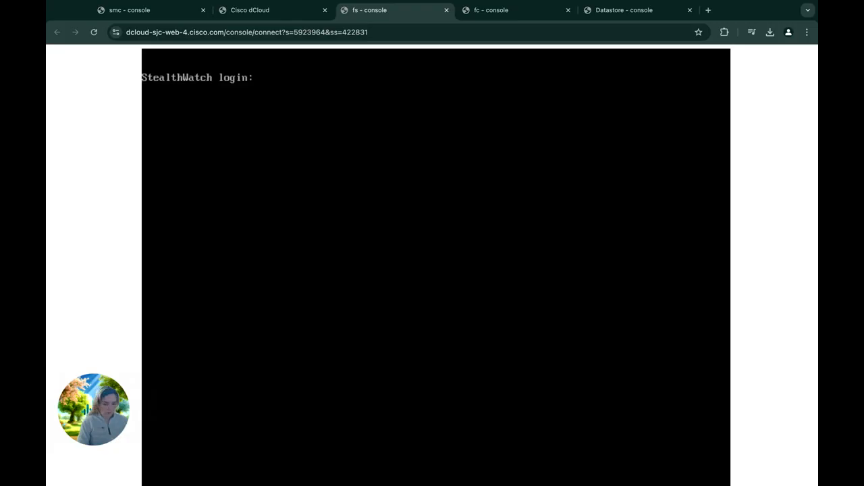
Step: Log in to the Flow Sensor console as root and run SystemConfig
key("Return")
type("roo")
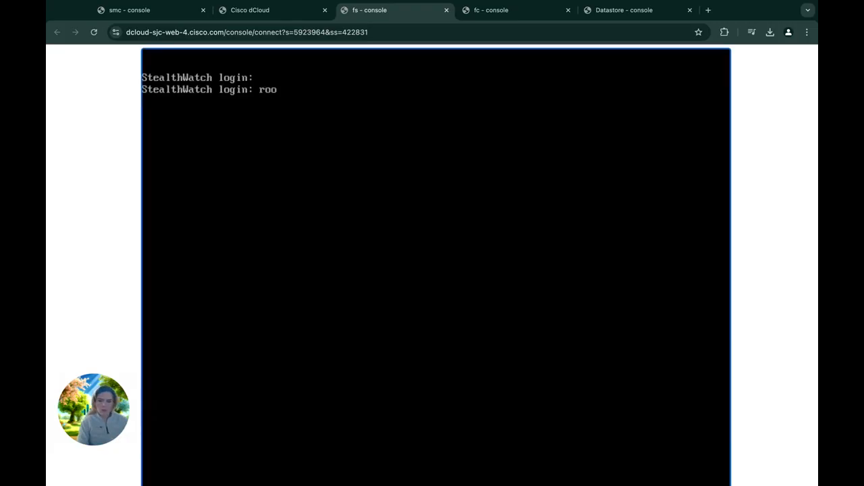
type("t")
key("Return")
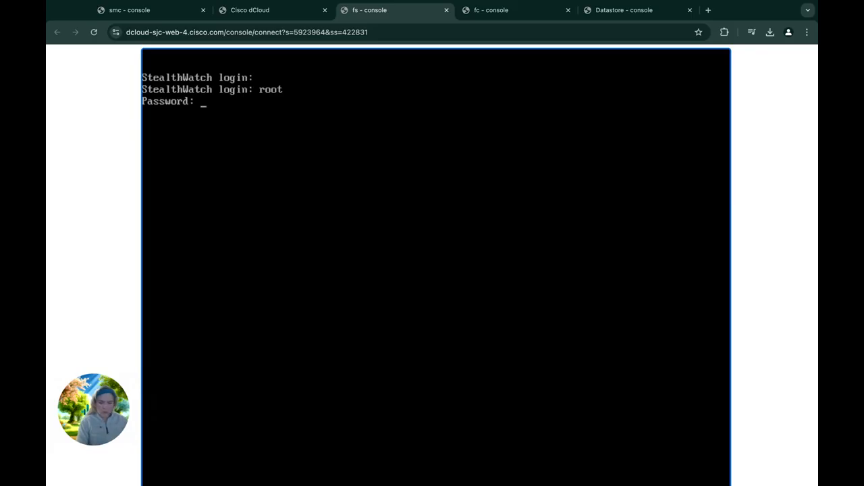
key("Return")
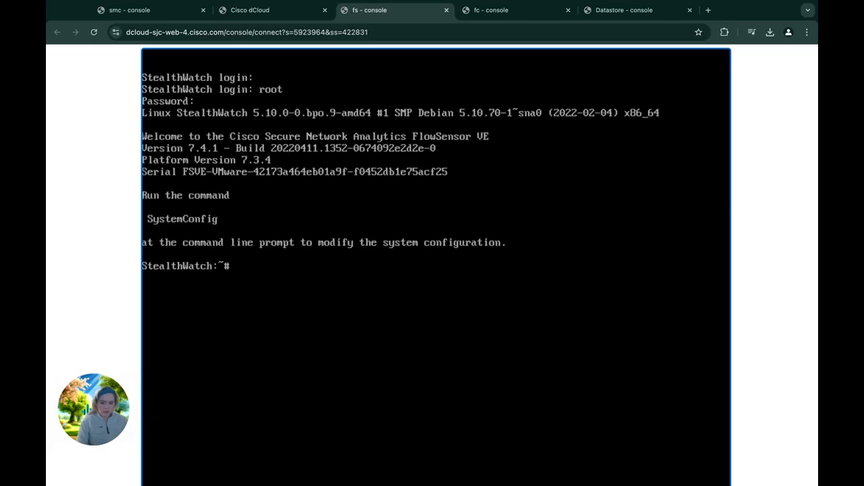
type("Sys")
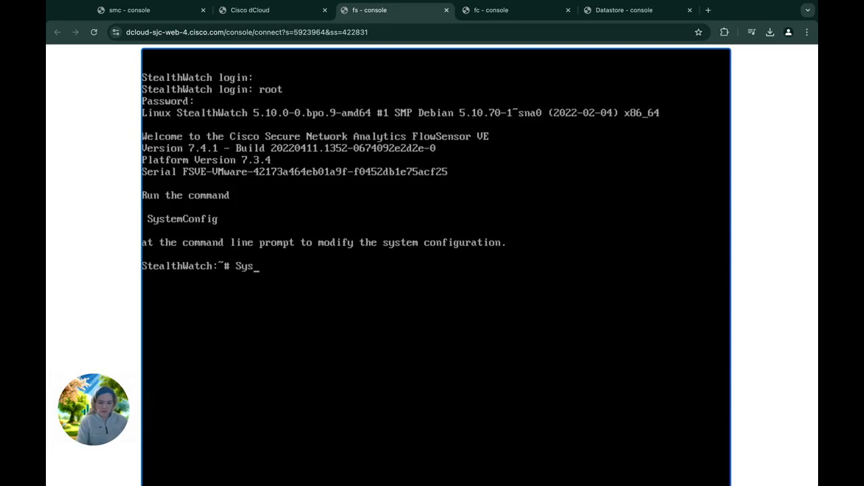
type("temConfig")
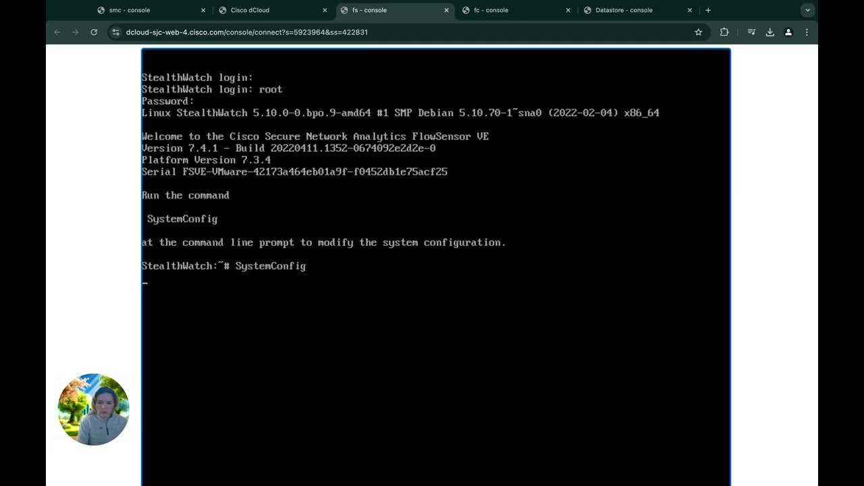
key("Return")
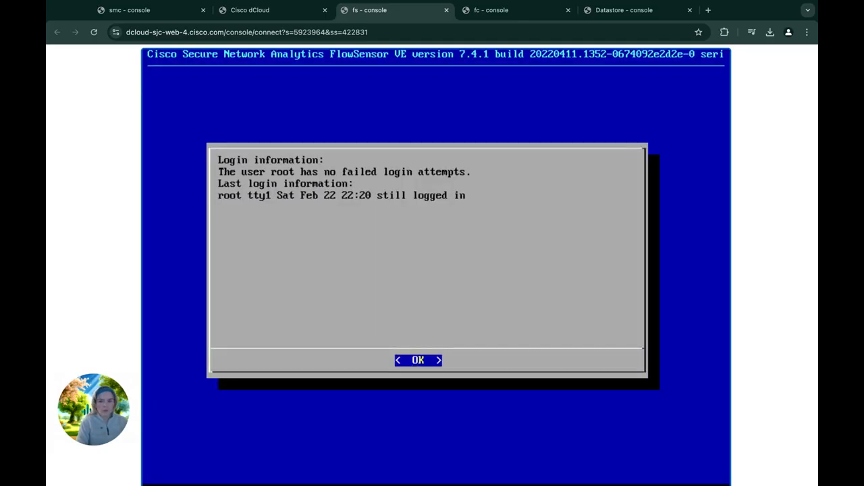
Step: Start First Time Setup and change the Flow Sensor host name to fs
key("Return")
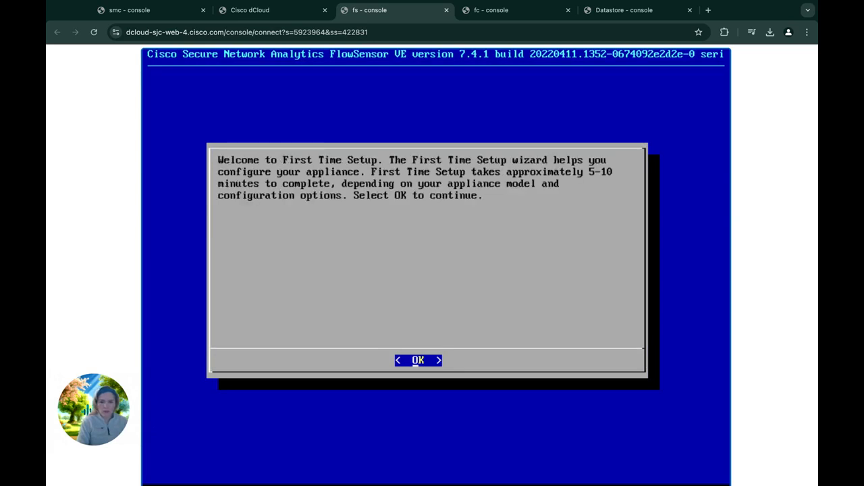
key("Return")
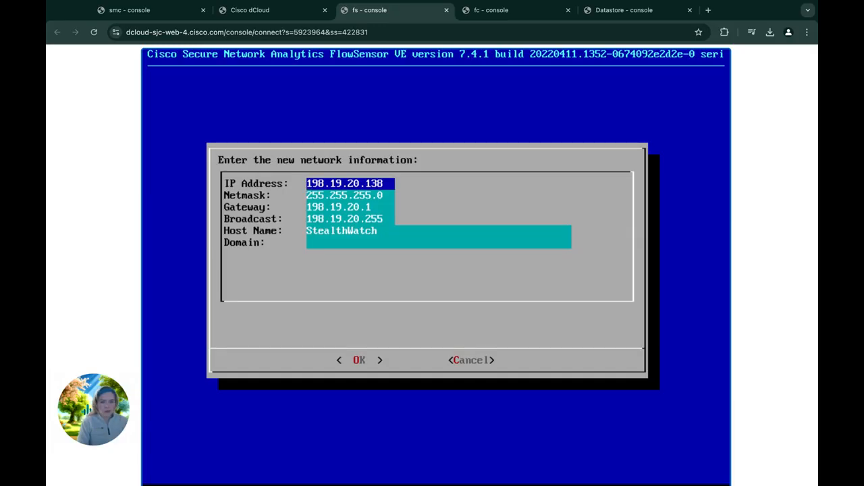
key("Down")
key("Down")
key("Down")
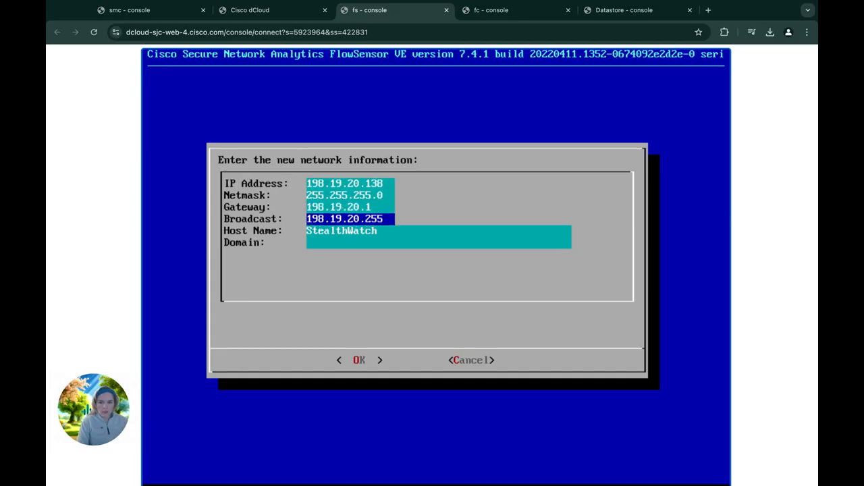
key("Down")
type("fs")
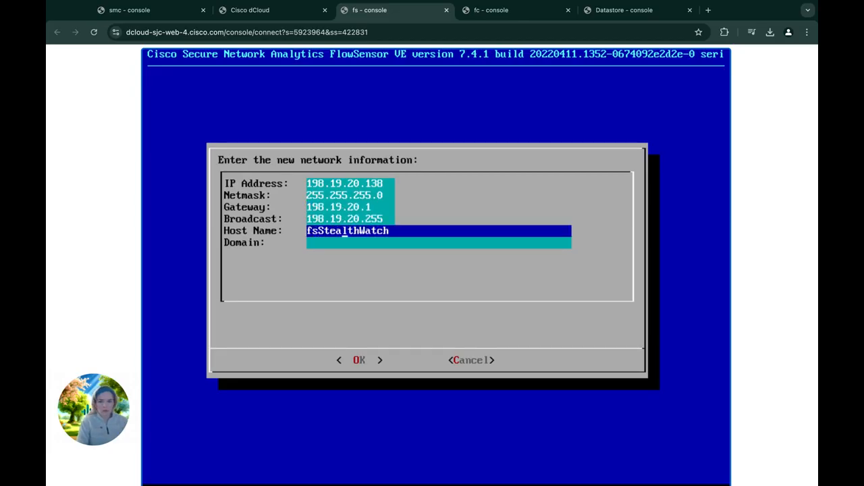
key("Right")
key("Right")
key("Right")
key("BackSpace")
key("BackSpace")
key("BackSpace")
key("BackSpace")
key("BackSpace")
key("BackSpace")
key("BackSpace")
key("BackSpace")
key("BackSpace")
key("BackSpace")
key("BackSpace")
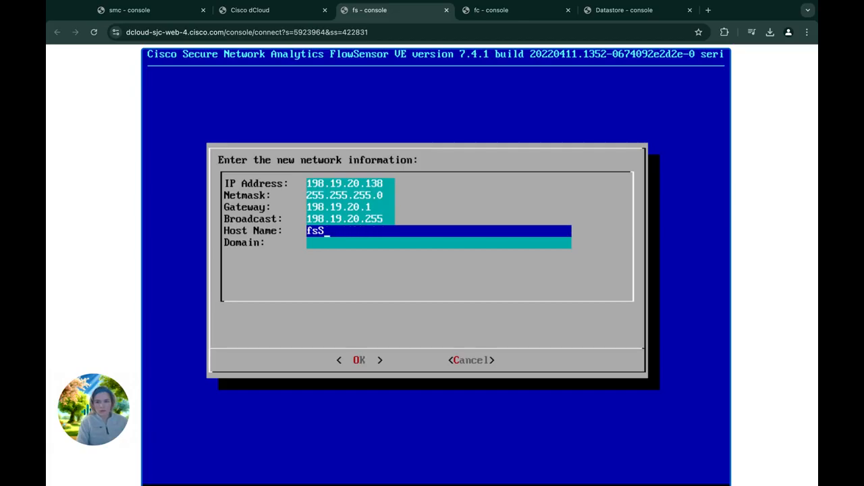
key("BackSpace")
Step: Set the domain to dcloud.cisco.com and submit the network settings
key("Down")
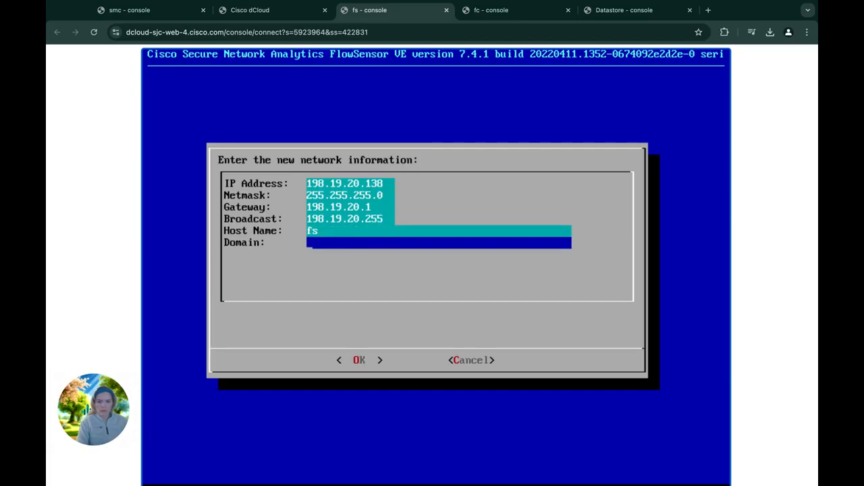
type("dcloud.")
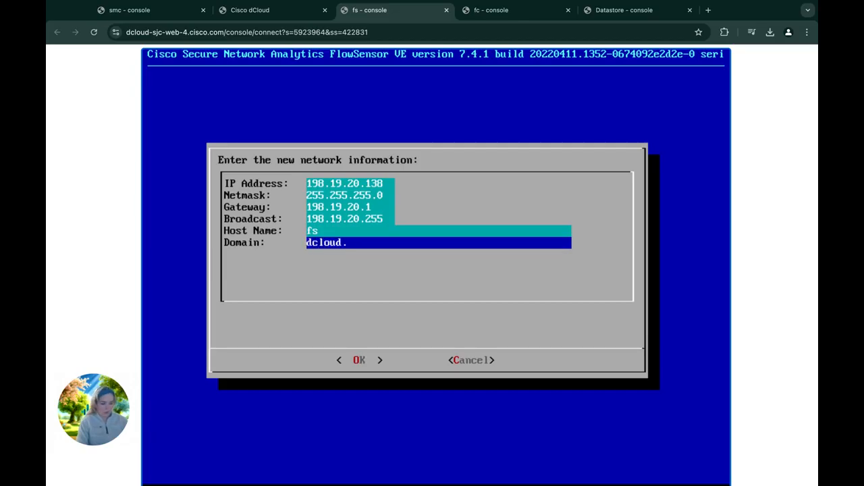
type("cisco.co")
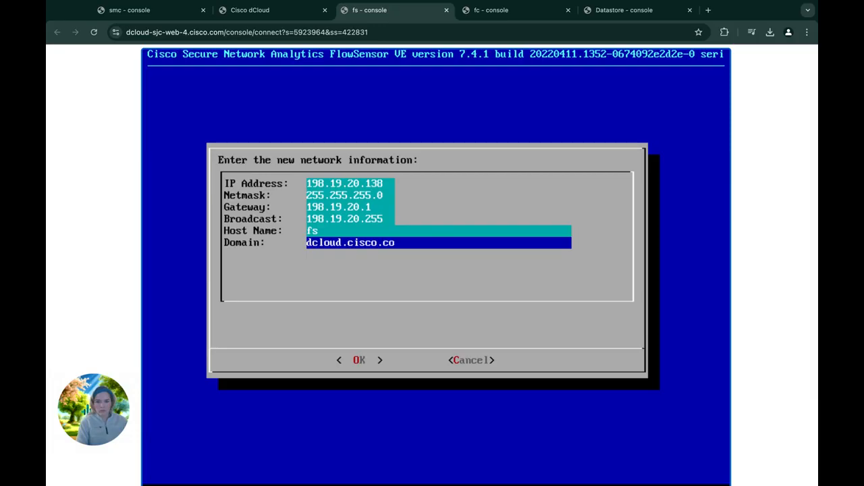
type("m")
key("Down")
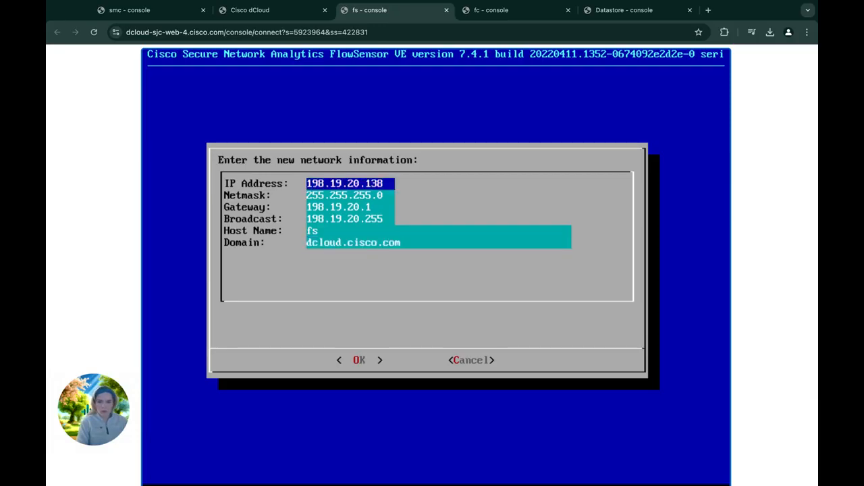
key("Tab")
key("Return")
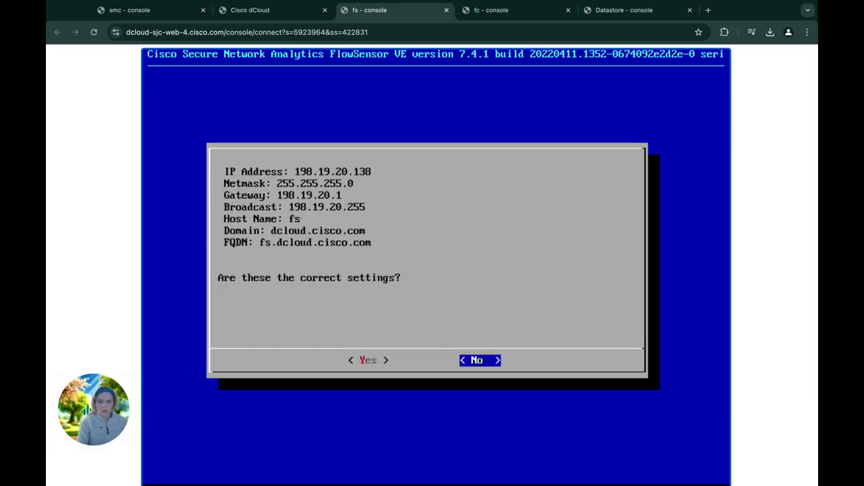
Step: Confirm the Flow Sensor's settings with Yes and save the configuration to reboot
key("Left")
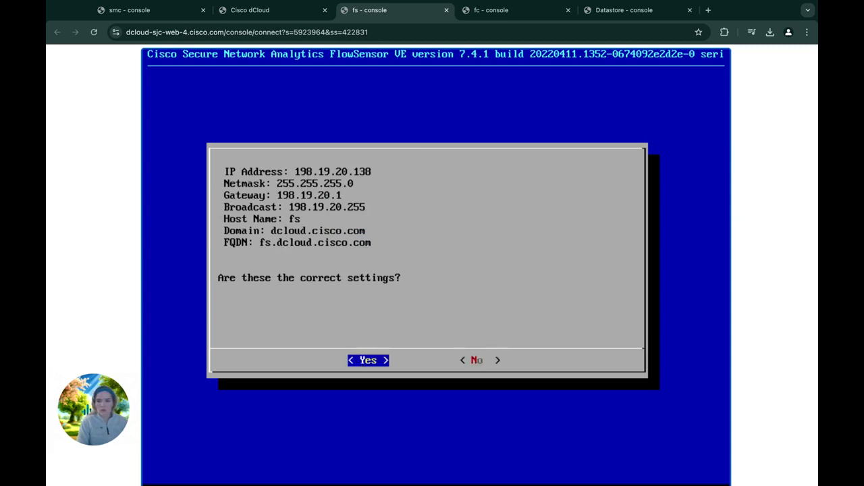
key("Return")
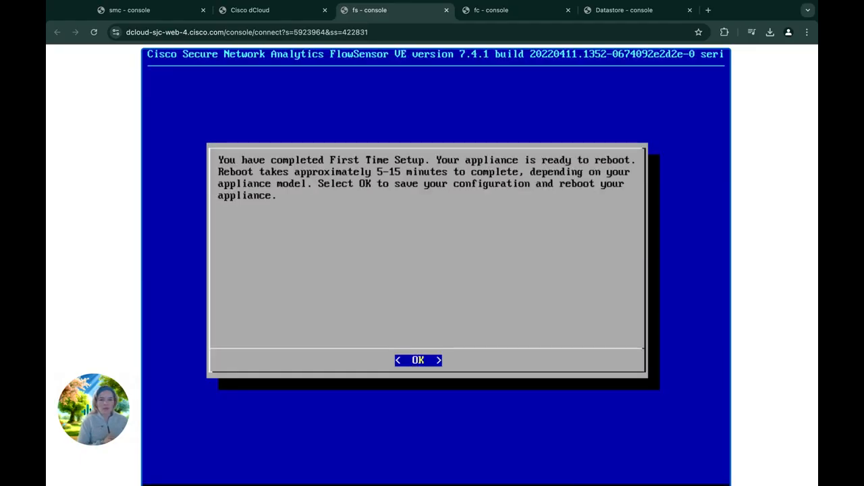
key("Return")
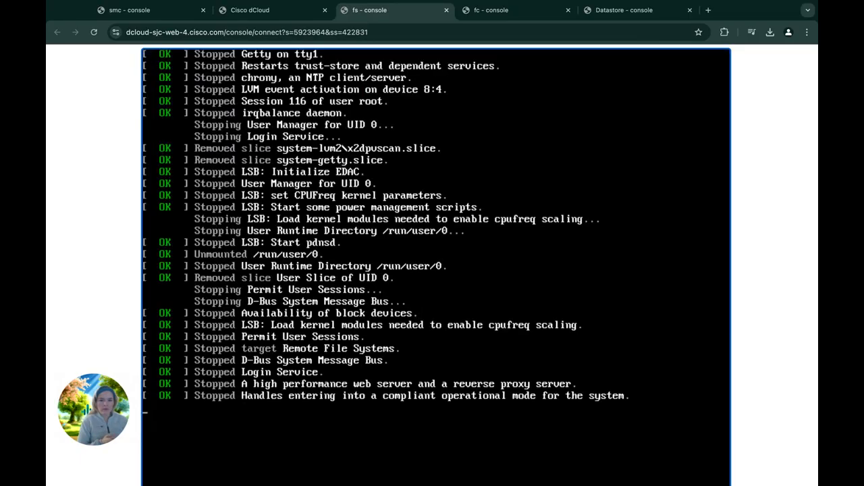